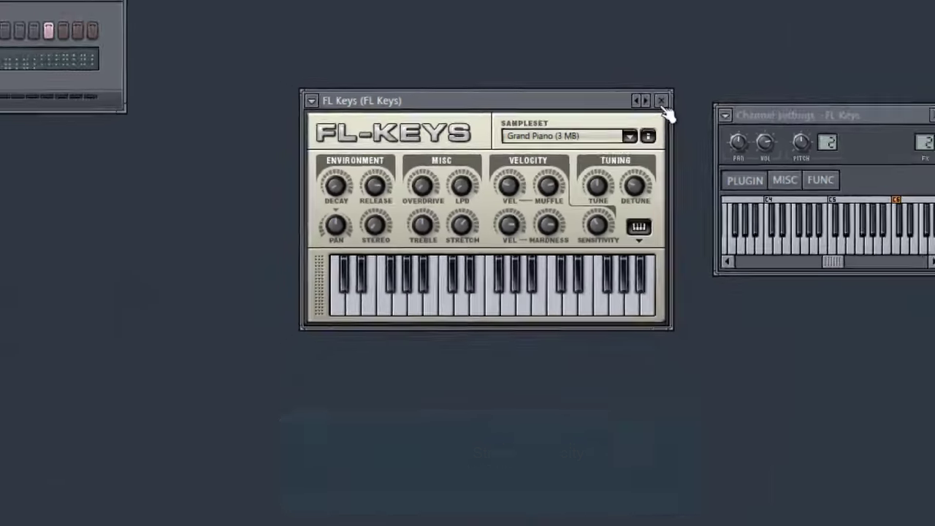
- Close the FL Keys plugin window and examine the FL Keys note pattern in the piano roll
{"action": "left_click", "coordinate": [730, 68]}
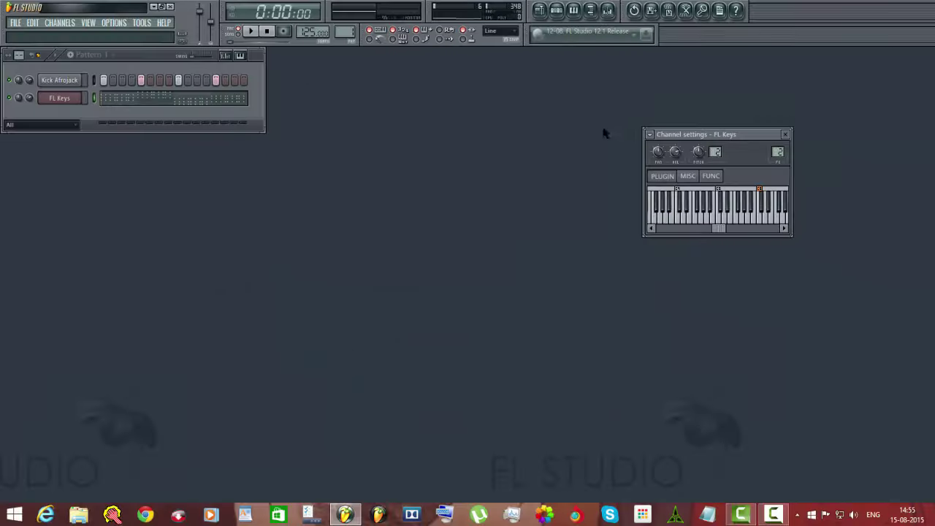
{"action": "left_click", "coordinate": [120, 105]}
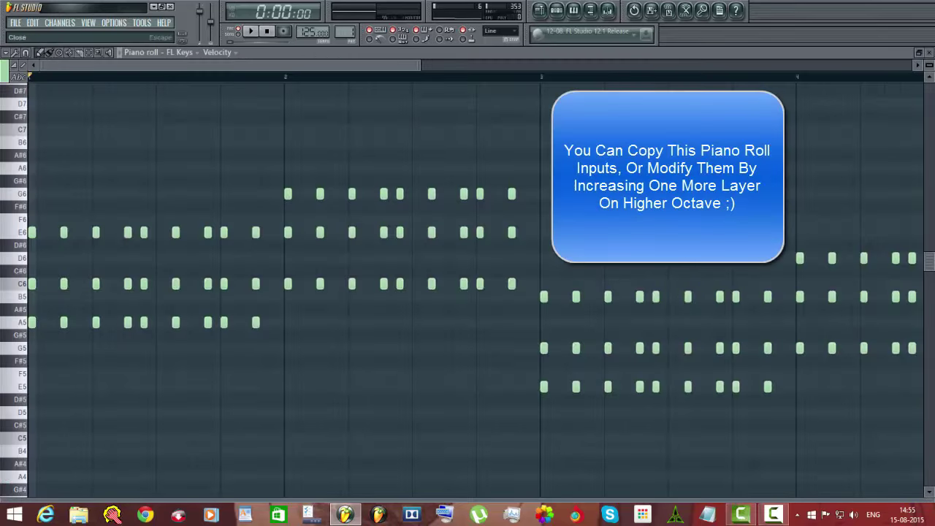
{"action": "left_click", "coordinate": [929, 52]}
- Solo the FL Keys channel and play the pattern with all mixer Insert 2 effects bypassed
{"action": "right_click", "coordinate": [24, 99]}
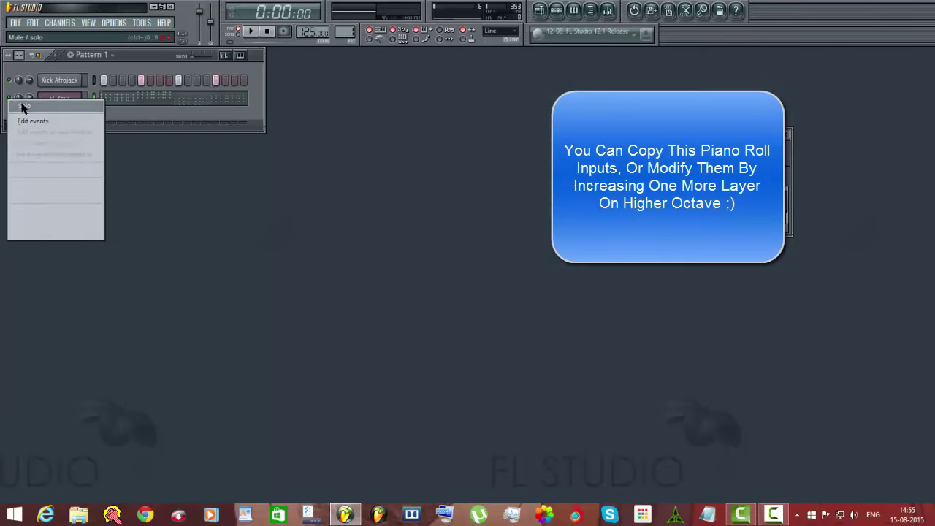
{"action": "left_click", "coordinate": [611, 10]}
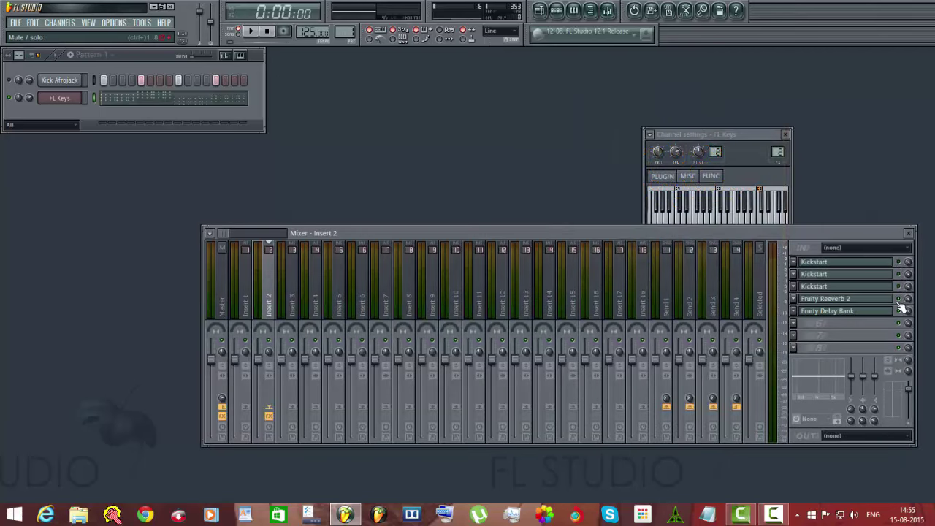
{"action": "left_click", "coordinate": [251, 32]}
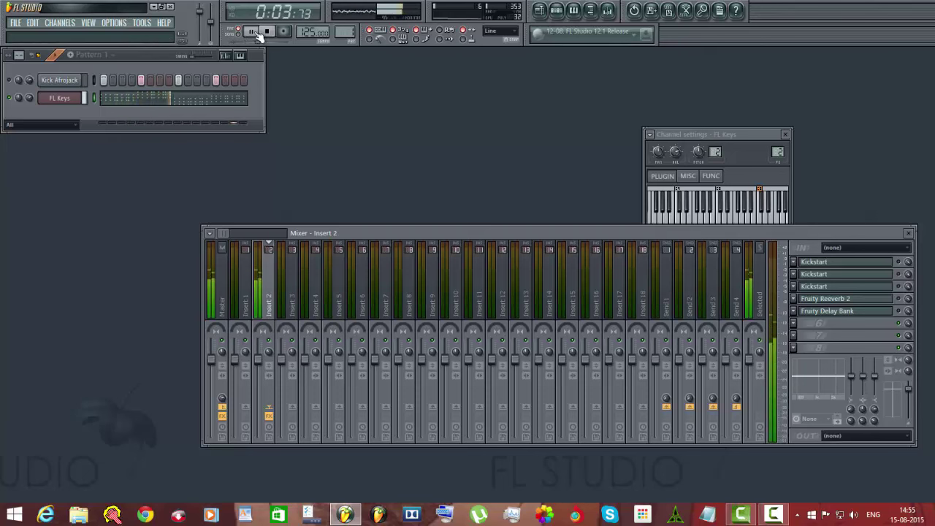
- Review the FL Keys notes across all four bars in the piano roll during playback
{"action": "left_click", "coordinate": [231, 103]}
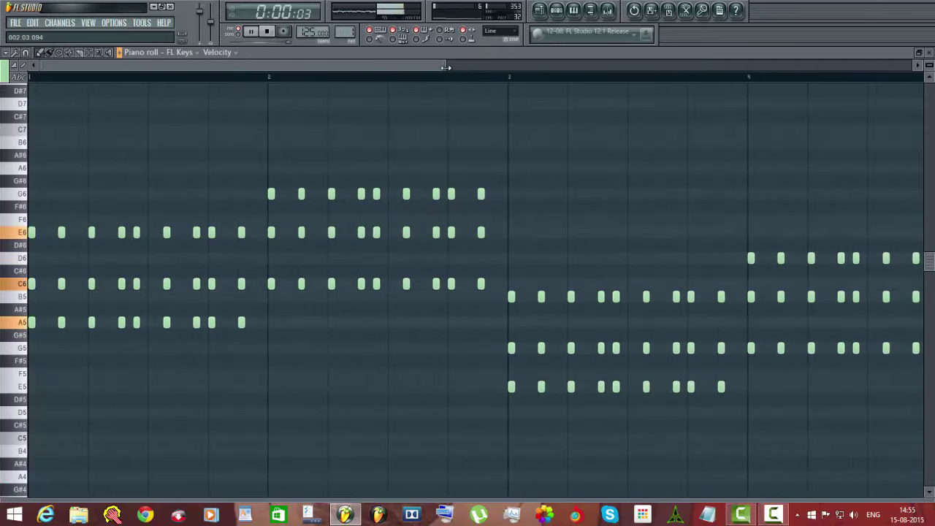
{"action": "left_click_drag", "start_coordinate": [444, 66], "coordinate": [475, 66]}
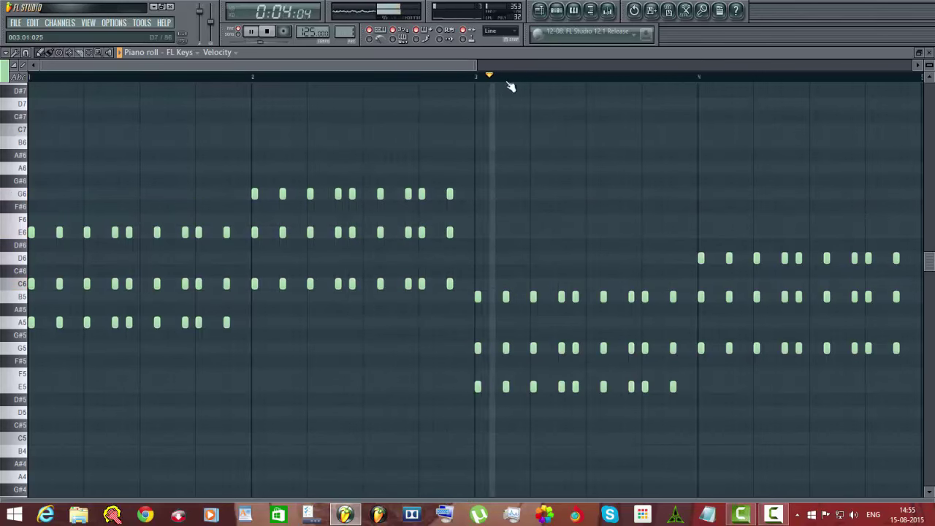
{"action": "left_click", "coordinate": [610, 13]}
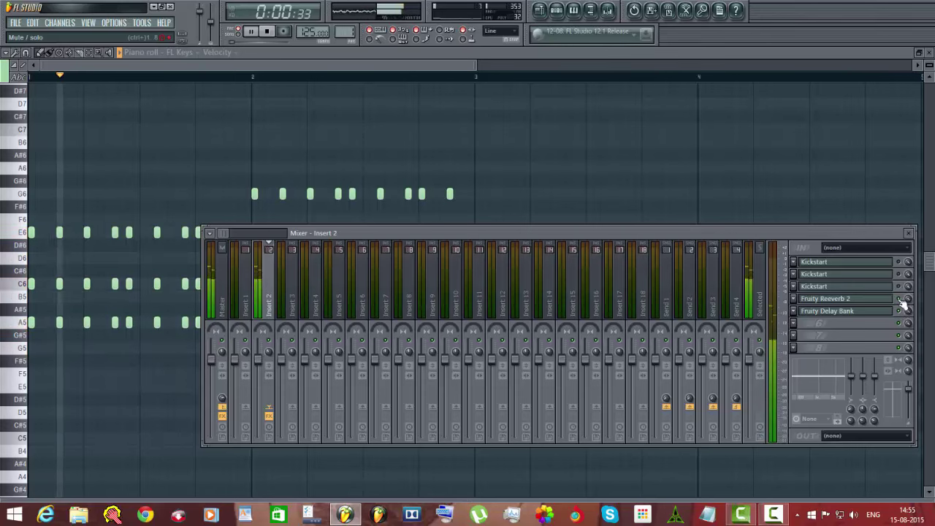
{"action": "left_click", "coordinate": [909, 234]}
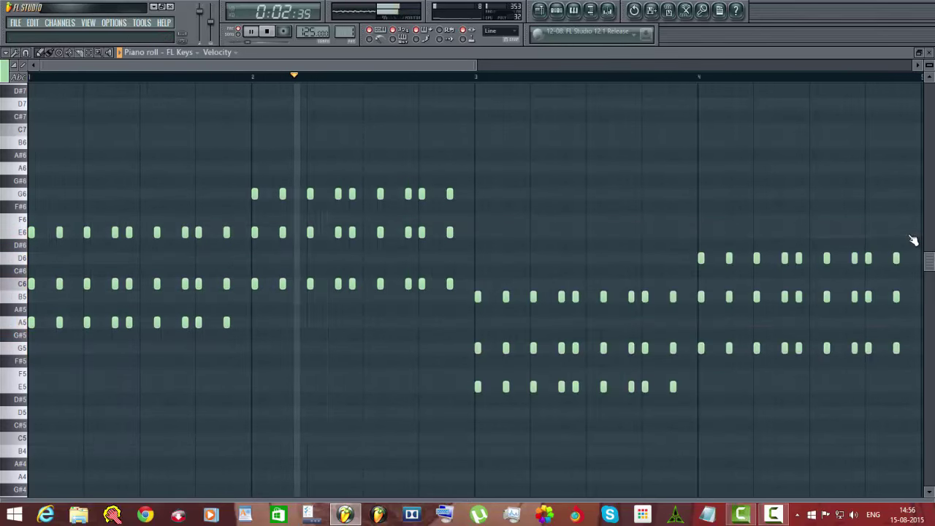
{"action": "left_click", "coordinate": [928, 54]}
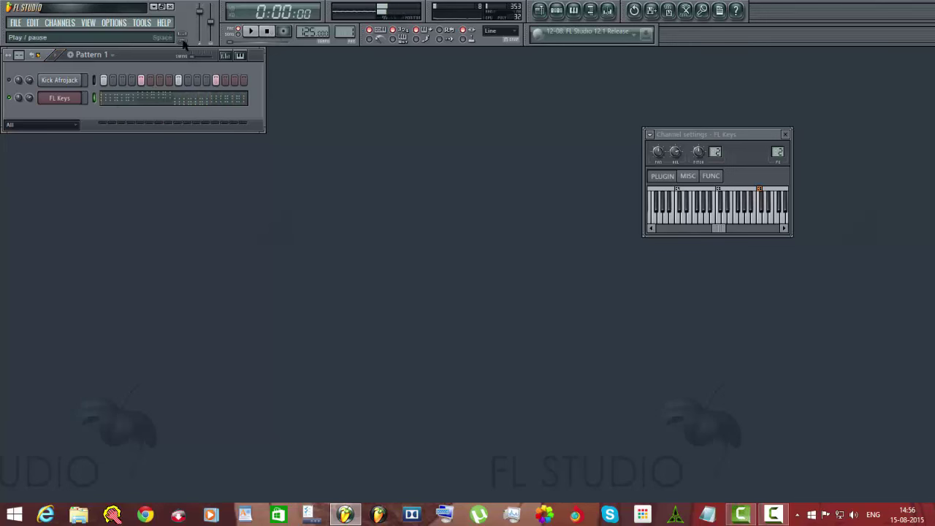
- Play the pattern with the Kick Afrojack channel and Insert 2 effects enabled, closing the mixer and channel settings, and stop playback
{"action": "left_click", "coordinate": [608, 10]}
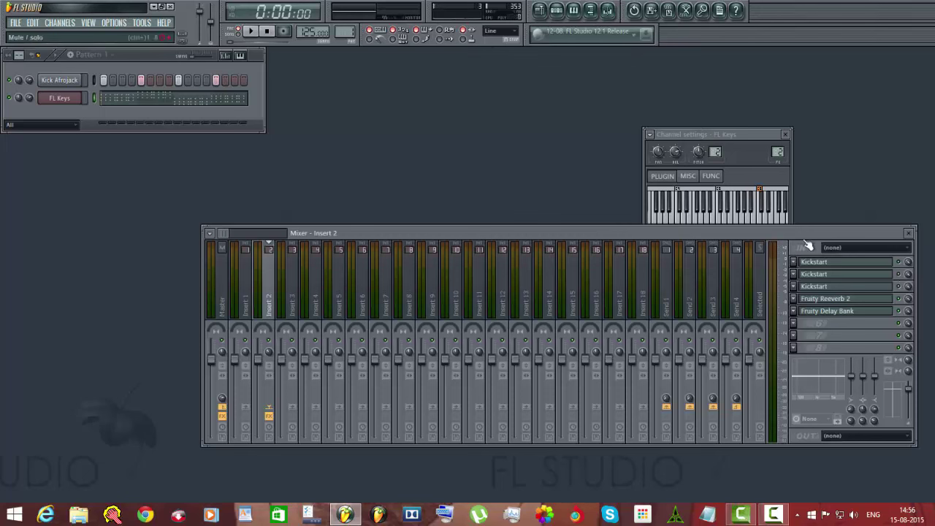
{"action": "key", "text": "space"}
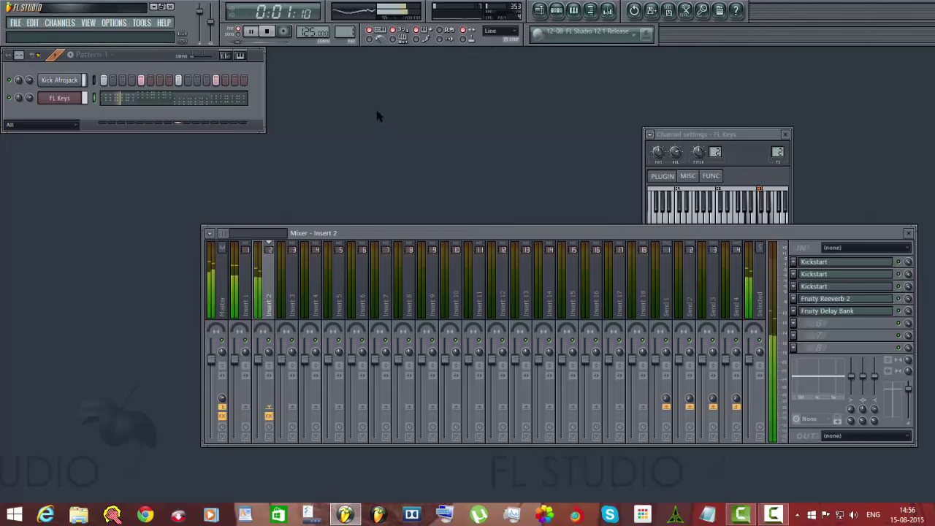
{"action": "left_click", "coordinate": [787, 135]}
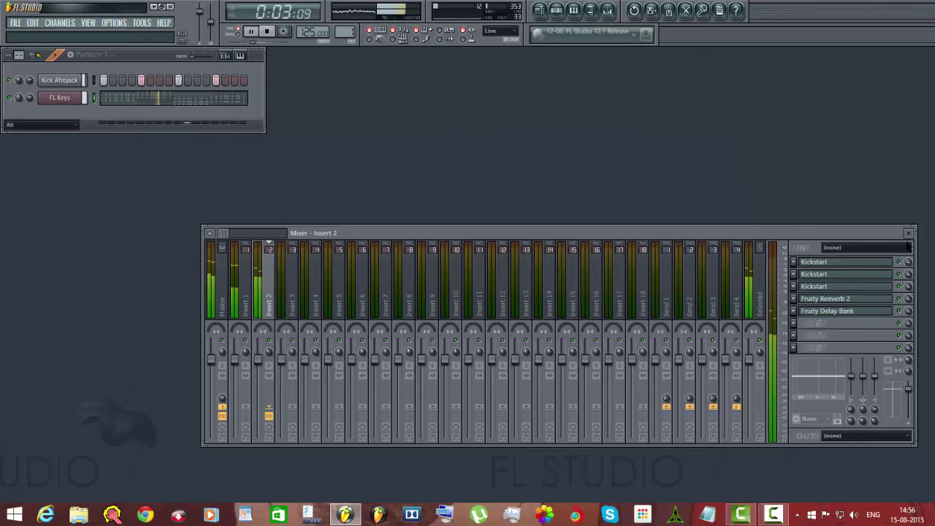
{"action": "left_click", "coordinate": [909, 233]}
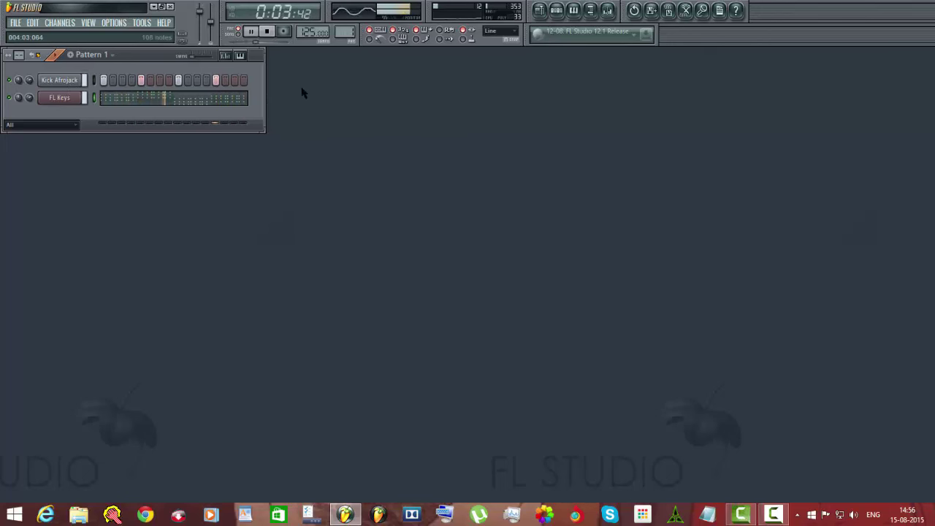
{"action": "left_click", "coordinate": [268, 32]}
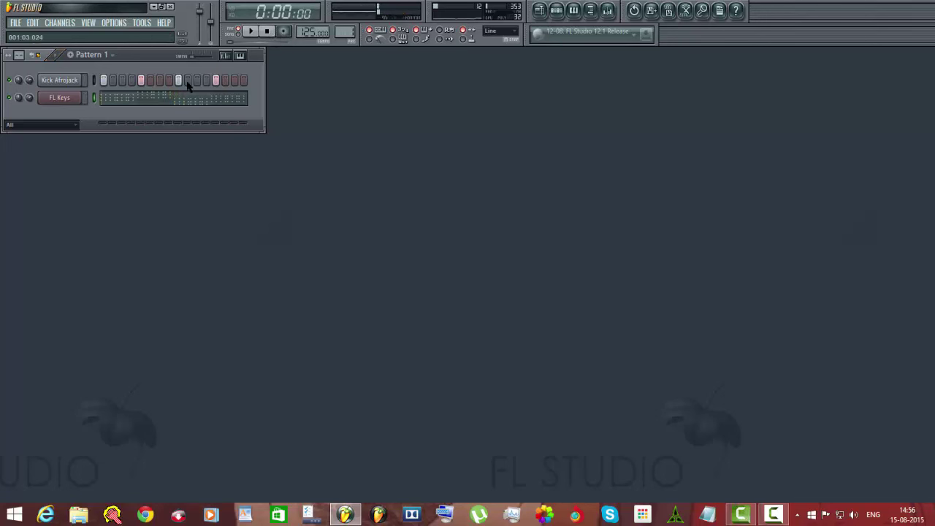
- Place one Pattern 1 clip at the start of playlist Track 1 and another just after bar 5
{"action": "left_click", "coordinate": [66, 23]}
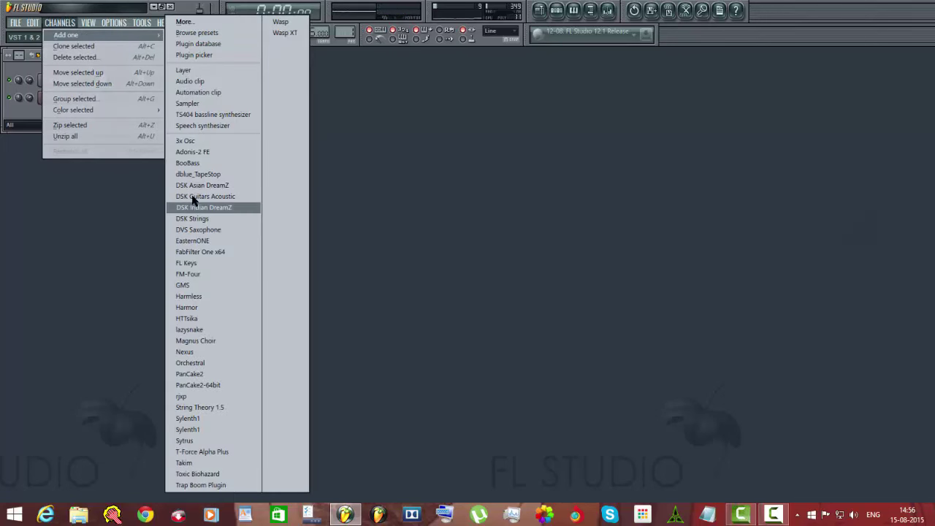
{"action": "left_click", "coordinate": [353, 161]}
{"action": "left_click", "coordinate": [542, 11]}
{"action": "left_click", "coordinate": [215, 101]}
{"action": "left_click_drag", "start_coordinate": [272, 101], "coordinate": [218, 101]}
{"action": "left_click", "coordinate": [291, 100]}
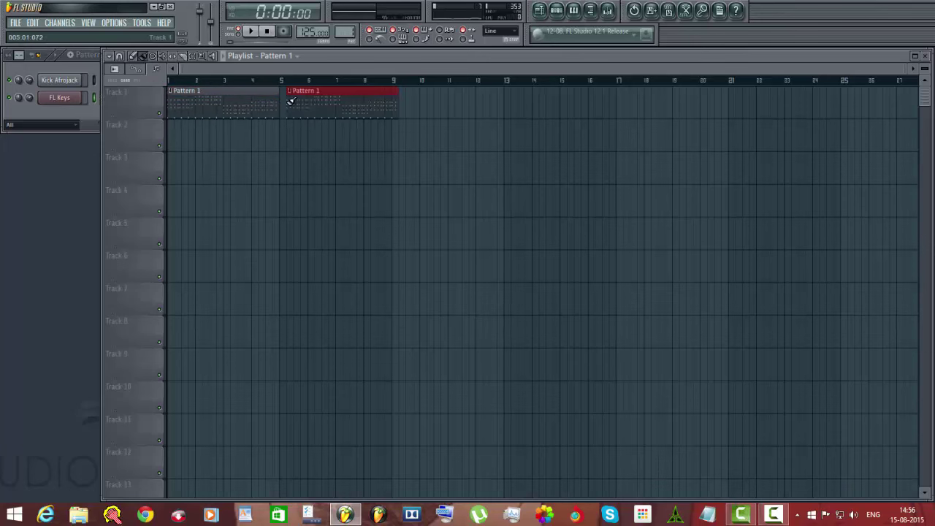
{"action": "left_click", "coordinate": [928, 56]}
{"action": "left_click", "coordinate": [555, 15]}
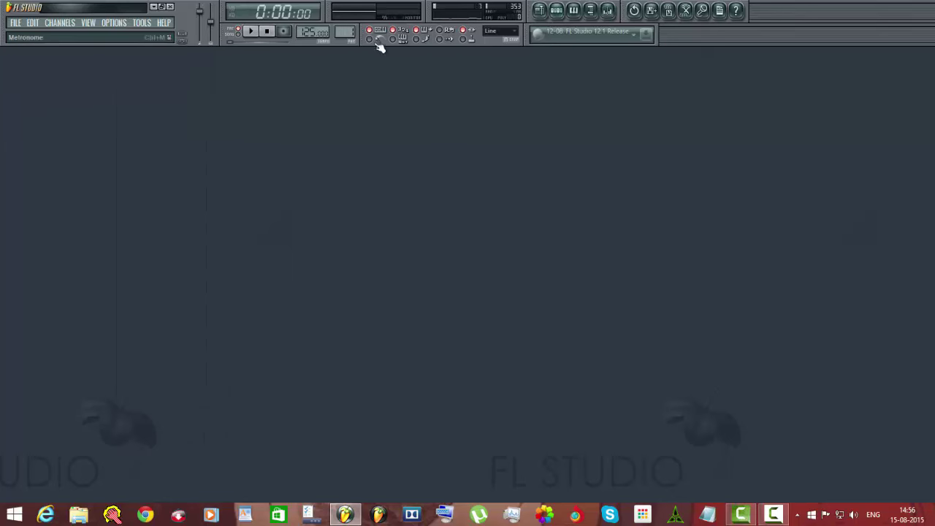
{"action": "left_click", "coordinate": [575, 10]}
{"action": "left_click", "coordinate": [574, 11]}
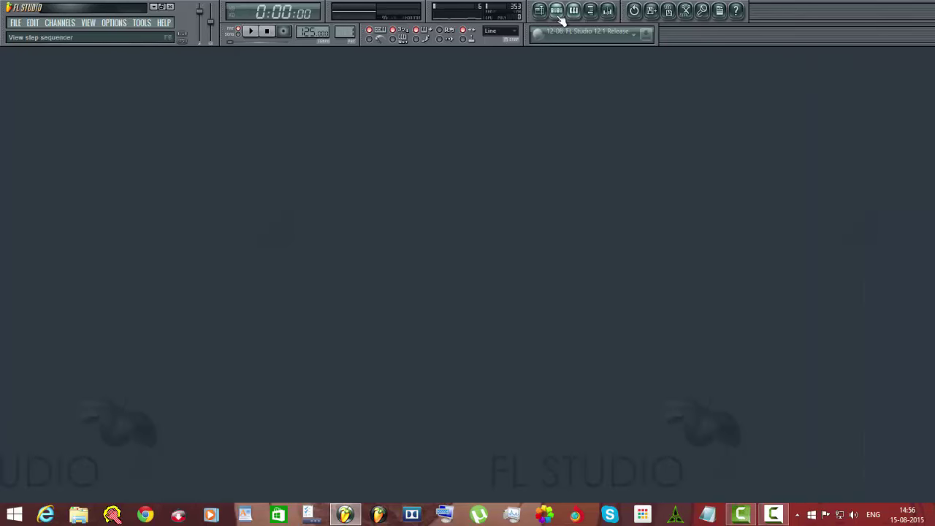
{"action": "left_click", "coordinate": [555, 10]}
- Add a 3x Osc channel to the pattern
{"action": "left_click", "coordinate": [72, 24]}
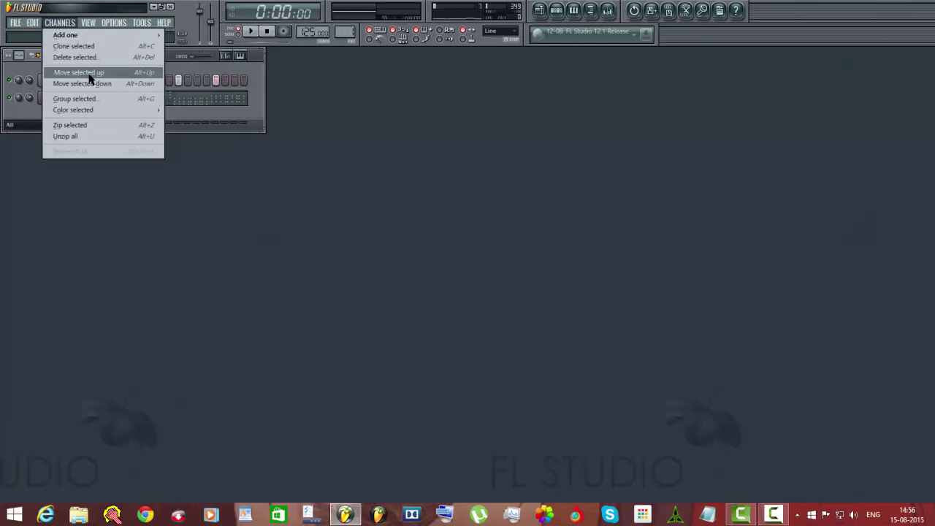
{"action": "mouse_move", "coordinate": [131, 35]}
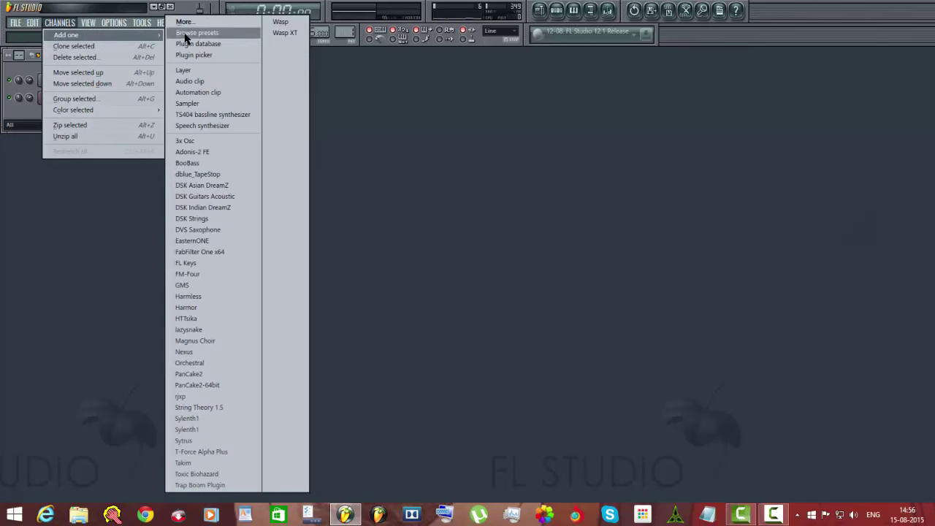
{"action": "left_click", "coordinate": [219, 141]}
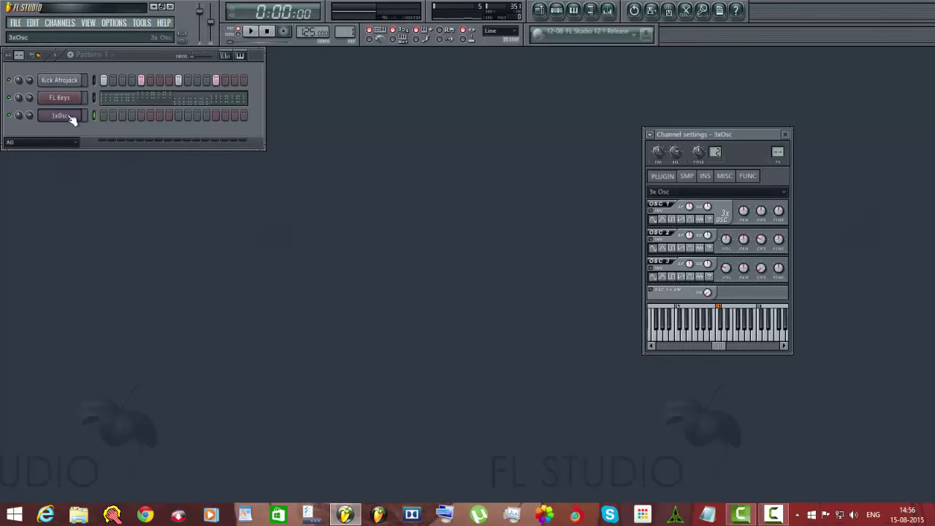
- Fill every 4 steps of the 3xOsc channel and show its notes in the piano roll across more bars
{"action": "right_click", "coordinate": [72, 119]}
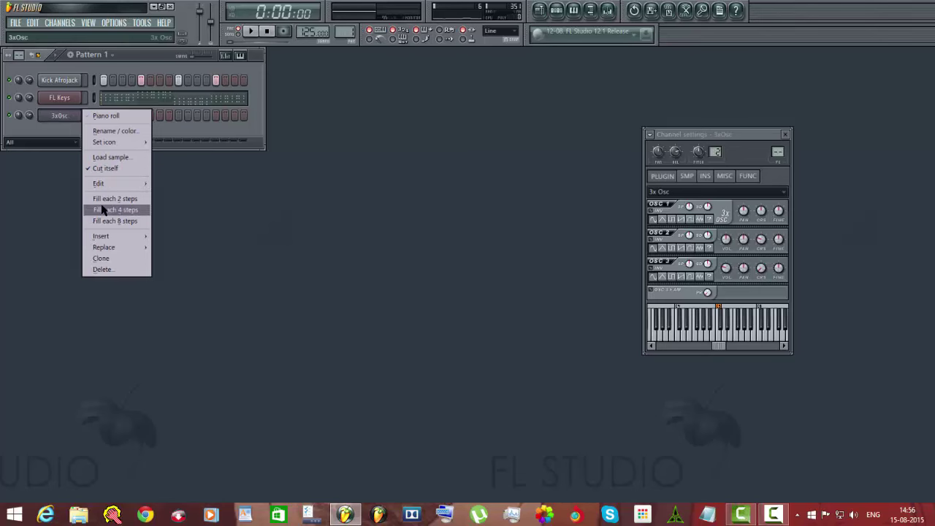
{"action": "left_click", "coordinate": [95, 210]}
{"action": "right_click", "coordinate": [74, 120]}
{"action": "left_click", "coordinate": [95, 116]}
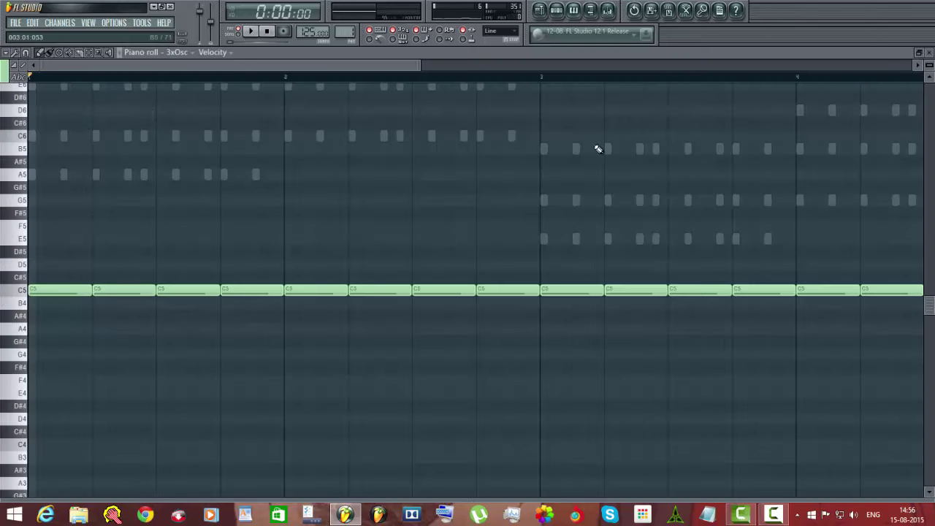
{"action": "left_click_drag", "start_coordinate": [417, 64], "coordinate": [658, 64]}
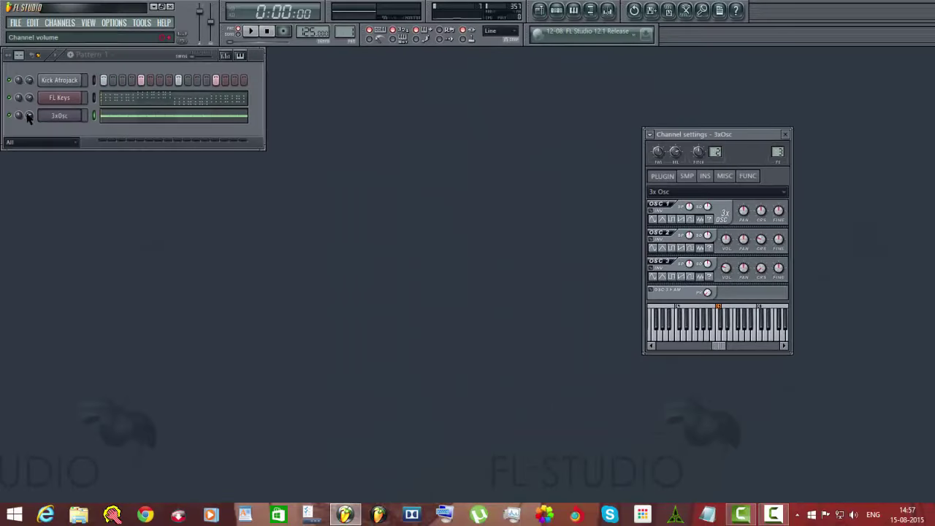
- Lower the 3xOsc channel's volume, and open its target mixer track, Insert 3, in place of the channel settings
{"action": "left_click_drag", "start_coordinate": [28, 117], "coordinate": [28, 128]}
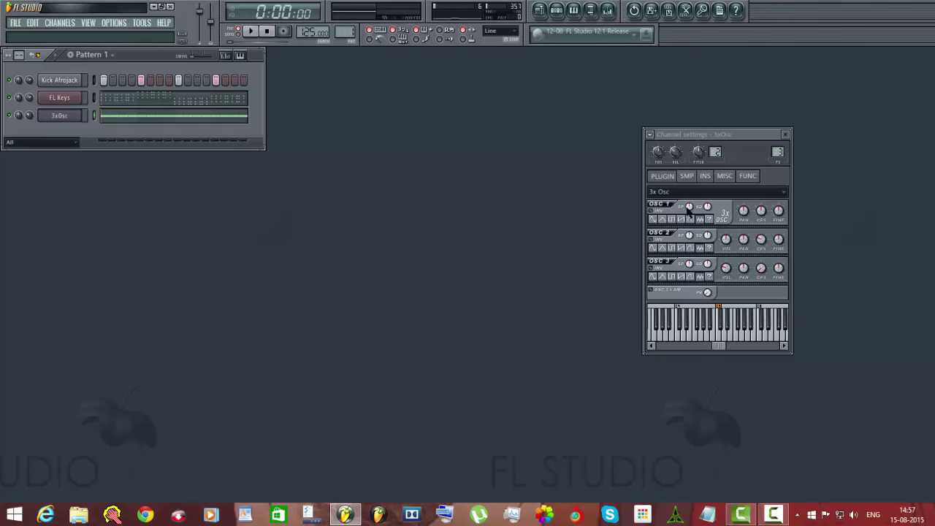
{"action": "double_click", "coordinate": [715, 151]}
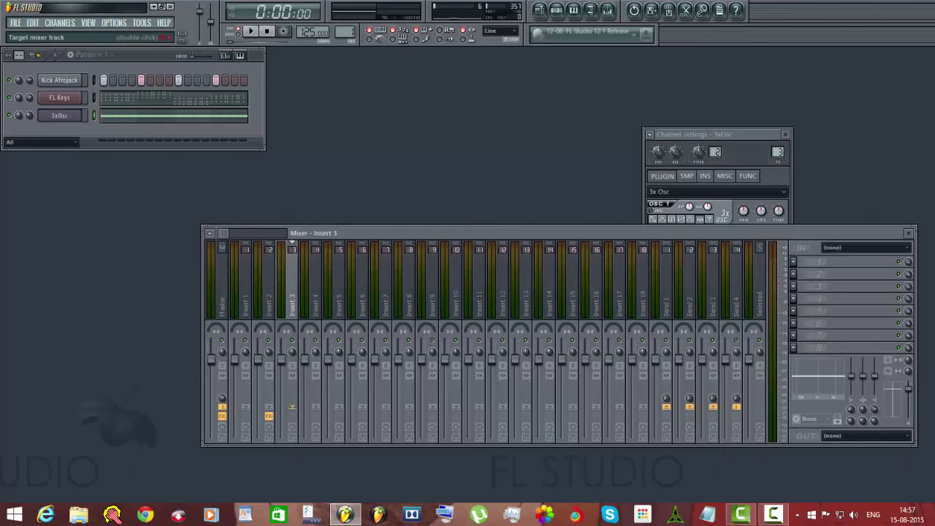
{"action": "left_click", "coordinate": [786, 135]}
- Load Kickstart-64bit in the first effect slot of Insert 3 and choose the third curve in its upper row
{"action": "left_click", "coordinate": [798, 262]}
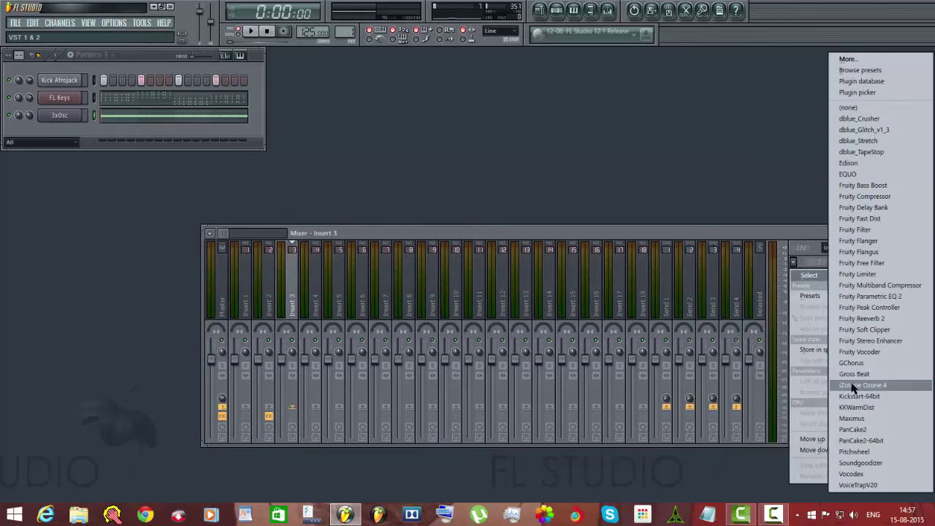
{"action": "left_click", "coordinate": [861, 396]}
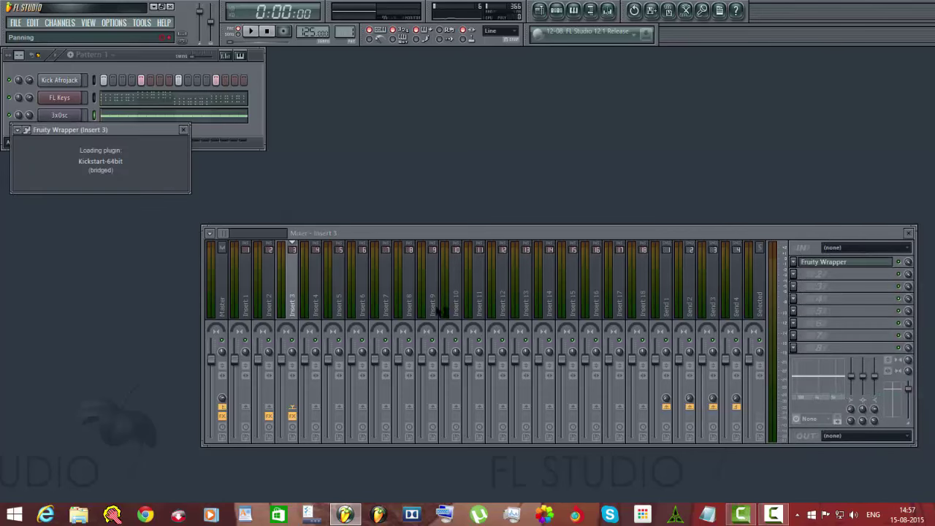
{"action": "left_click", "coordinate": [238, 307]}
{"action": "left_click", "coordinate": [855, 264]}
- Load a second Kickstart-64bit in effect slot 2 of Insert 3 and choose the fourth curve in its lower row
{"action": "left_click", "coordinate": [801, 278]}
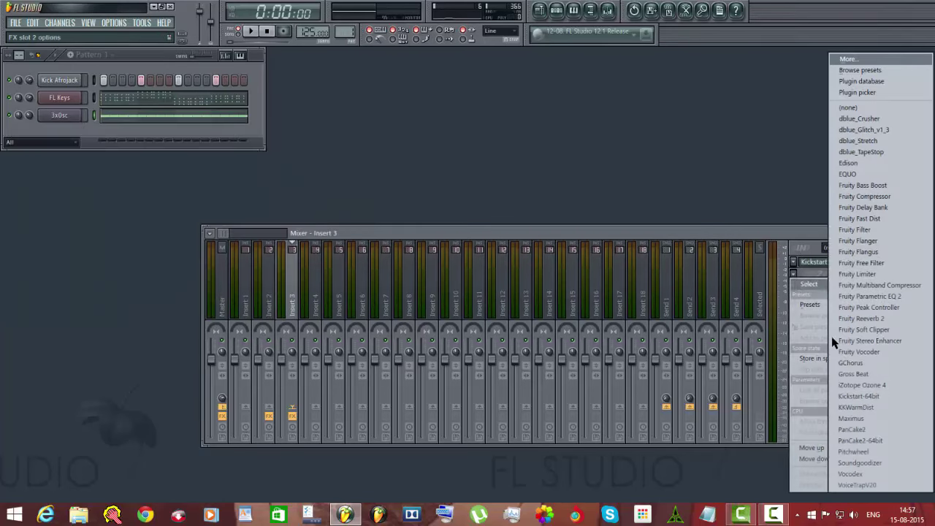
{"action": "left_click", "coordinate": [865, 399]}
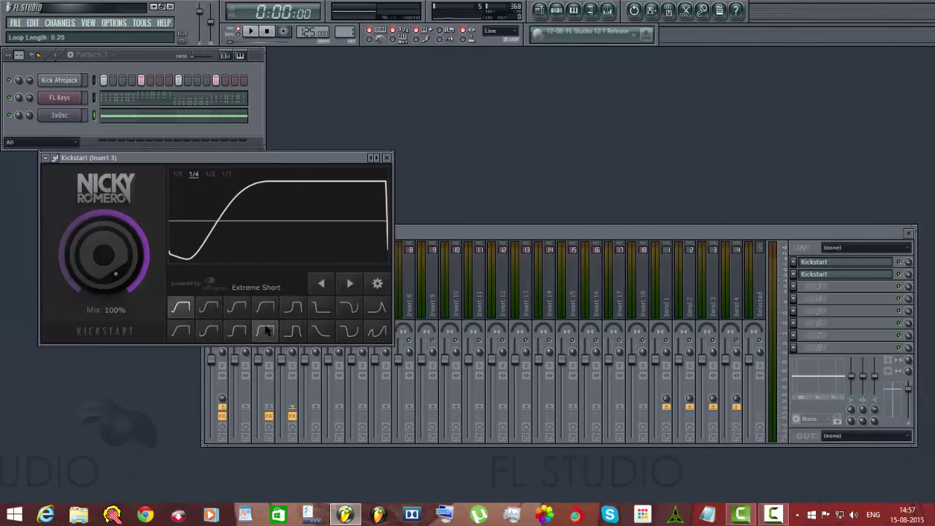
{"action": "left_click", "coordinate": [265, 331]}
{"action": "left_click", "coordinate": [862, 276]}
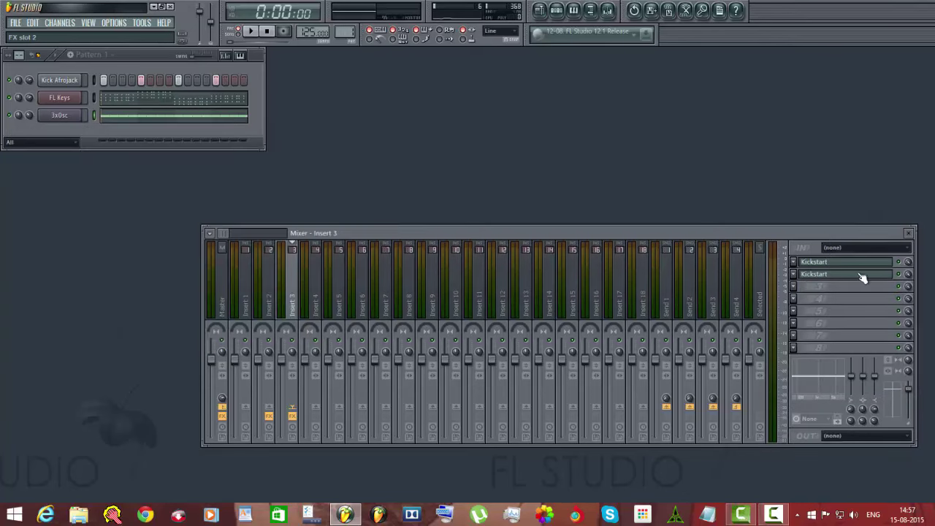
- Load Fruity Free Filter in effect slot 3 of Insert 3 and move its window clear of the mixer
{"action": "left_click", "coordinate": [797, 287]}
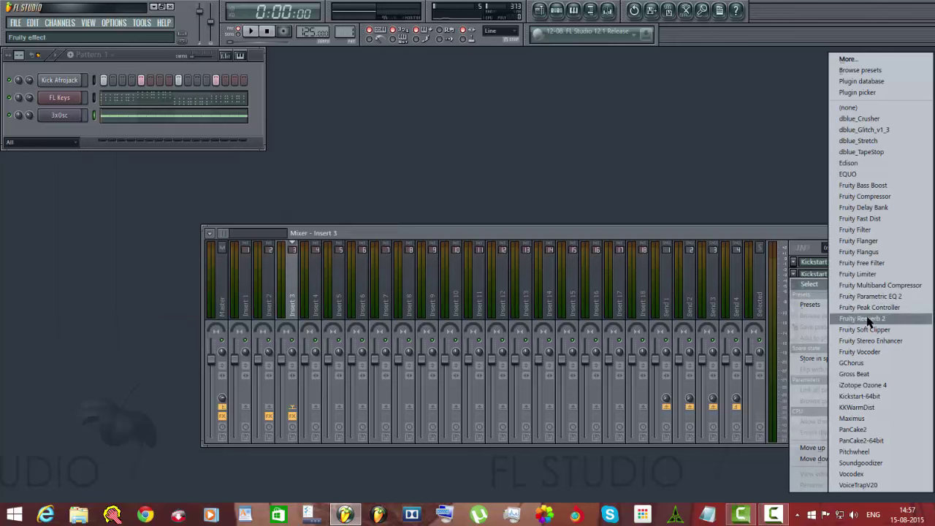
{"action": "left_click", "coordinate": [893, 265]}
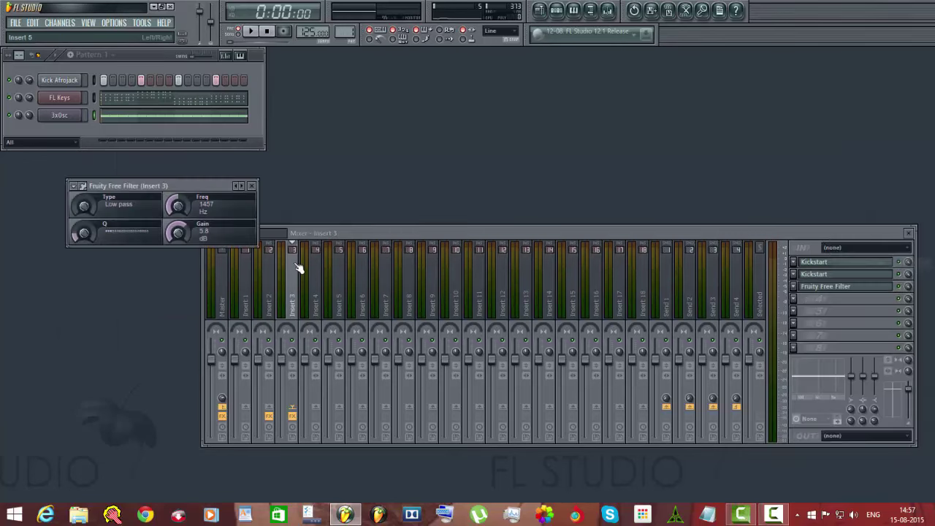
{"action": "left_click_drag", "start_coordinate": [185, 186], "coordinate": [413, 149]}
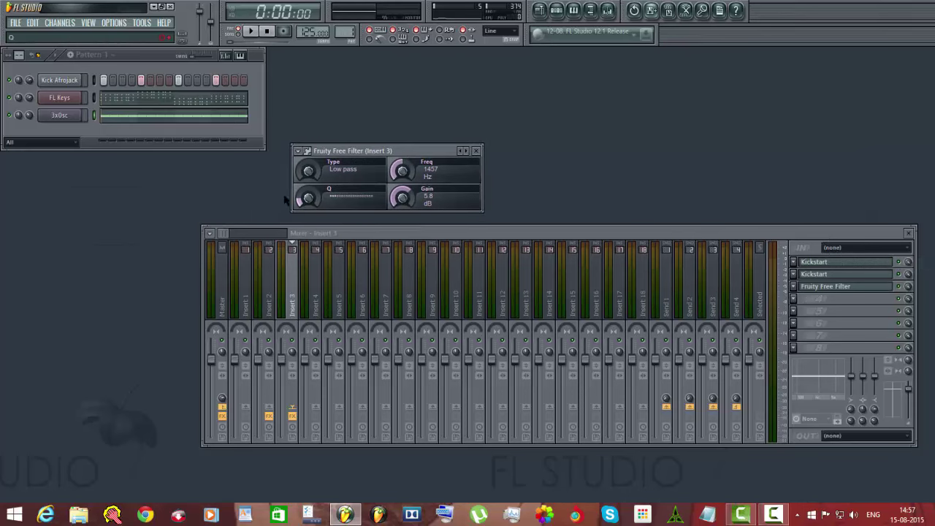
- With the pattern playing, set Fruity Free Filter's type to High pass and raise its Q to about three quarters
{"action": "left_click", "coordinate": [252, 33]}
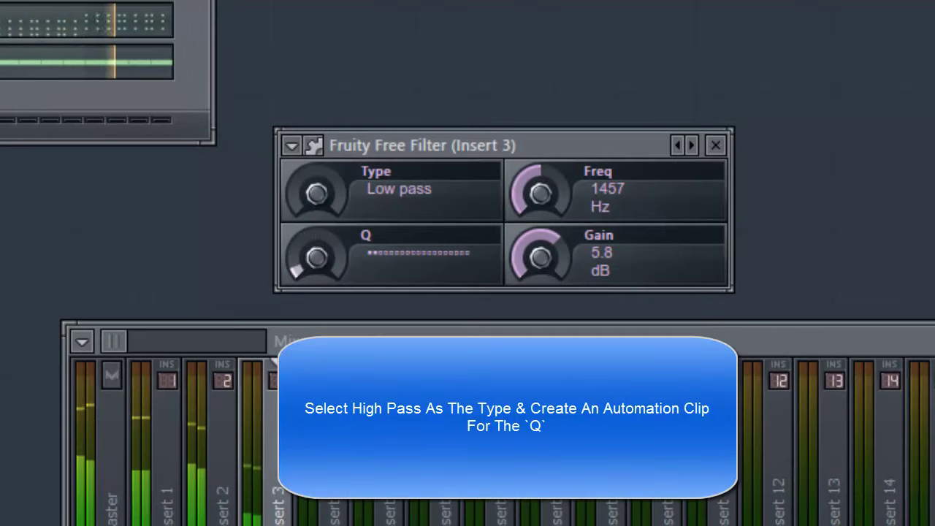
{"action": "left_click_drag", "start_coordinate": [314, 192], "coordinate": [319, 195]}
{"action": "left_click_drag", "start_coordinate": [304, 265], "coordinate": [304, 225]}
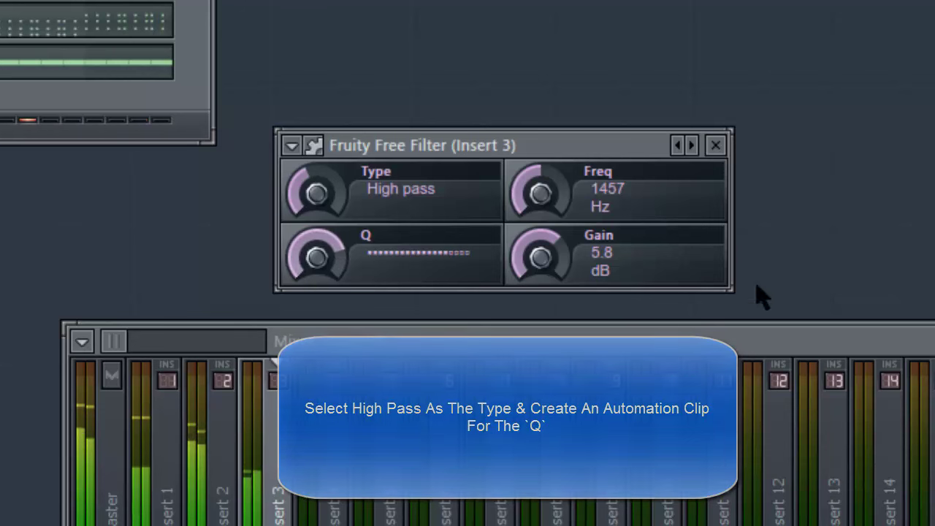
- Create an automation clip for the filter's Q, close the filter and mixer windows, and stop playback
{"action": "right_click", "coordinate": [318, 256]}
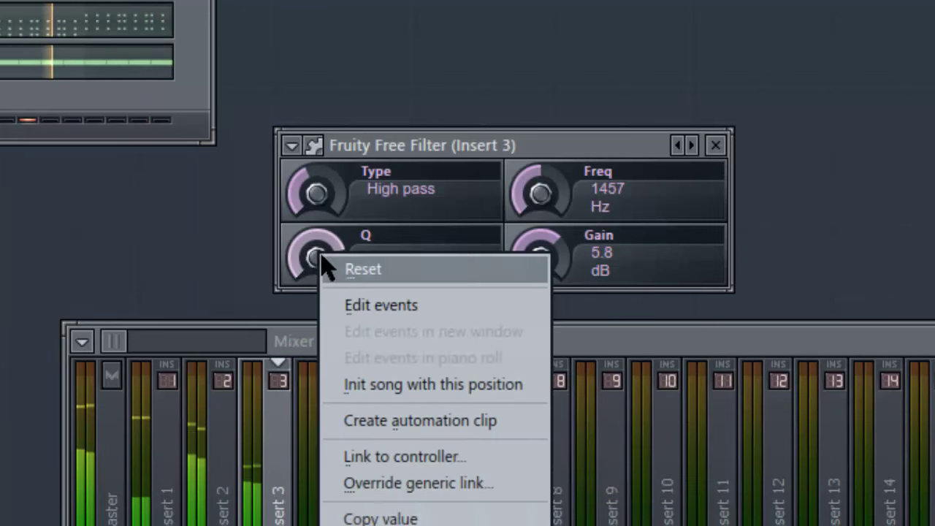
{"action": "left_click", "coordinate": [432, 423]}
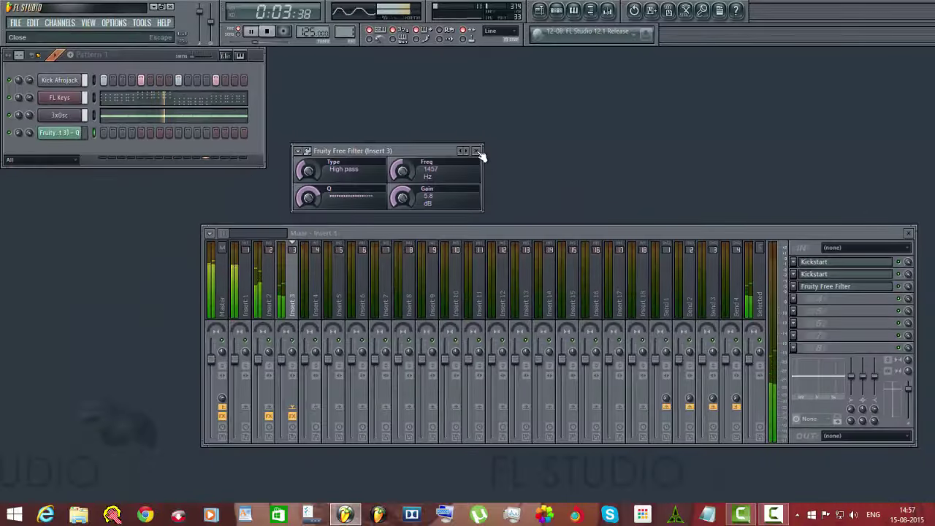
{"action": "left_click", "coordinate": [477, 152]}
{"action": "left_click", "coordinate": [910, 234]}
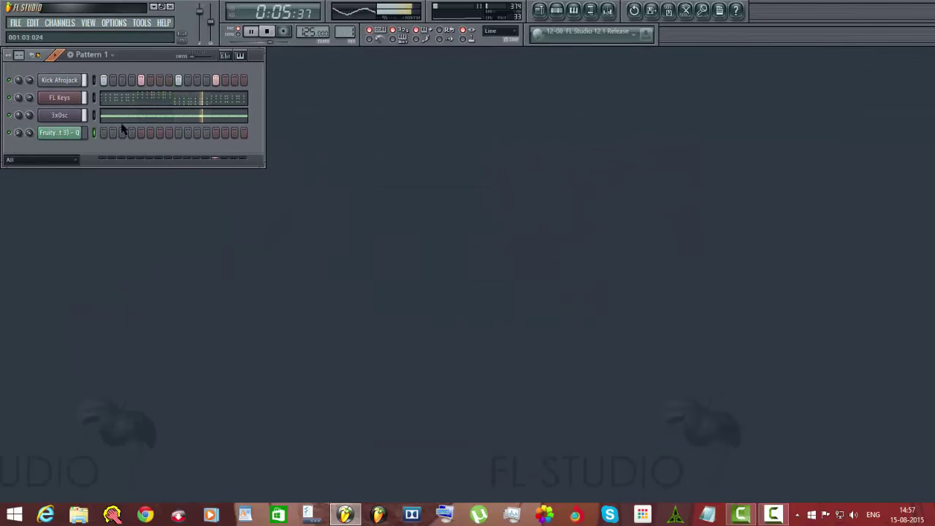
{"action": "left_click", "coordinate": [268, 32]}
- In the playlist, place two more Pattern 1 clips on Track 1, at bars 9 and 13
{"action": "left_click", "coordinate": [540, 10]}
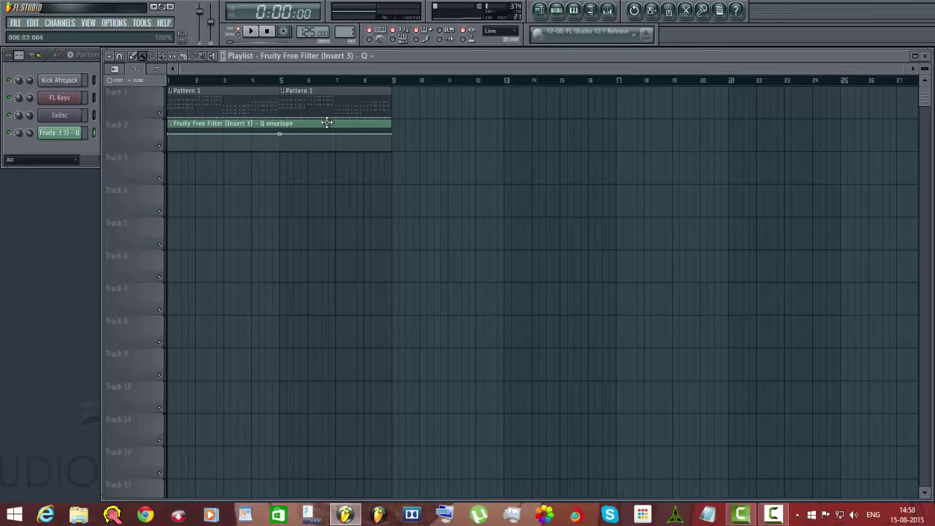
{"action": "scroll", "coordinate": [188, 83], "scroll_direction": "up", "scroll_amount": 3}
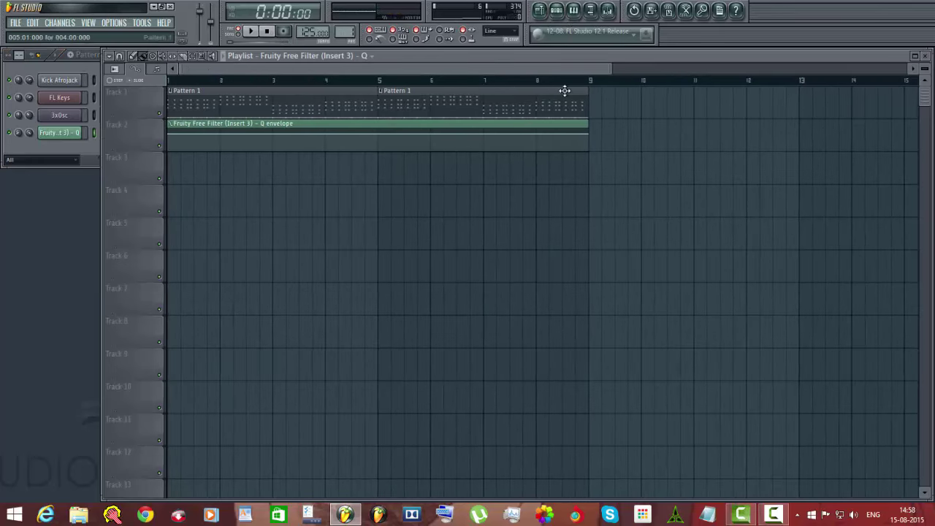
{"action": "scroll", "coordinate": [927, 82], "scroll_direction": "up", "scroll_amount": 2}
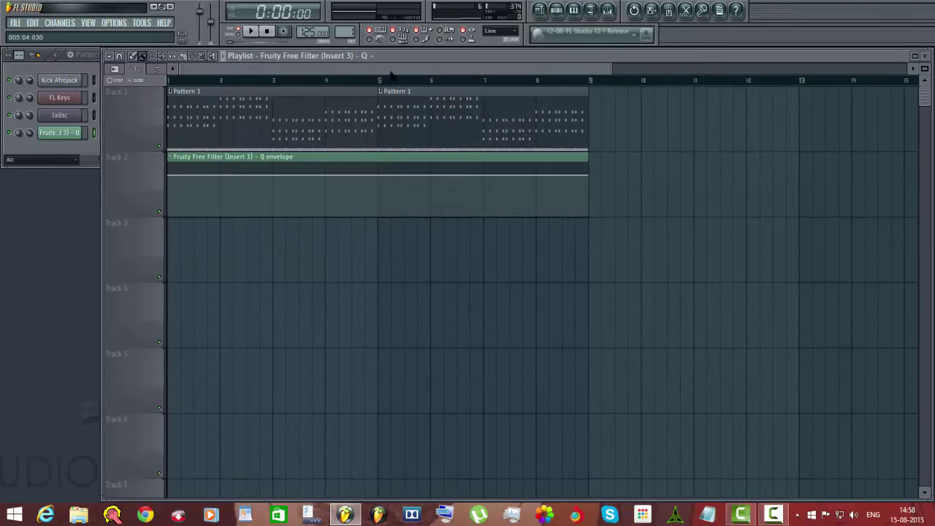
{"action": "left_click", "coordinate": [597, 129]}
{"action": "left_click", "coordinate": [807, 139]}
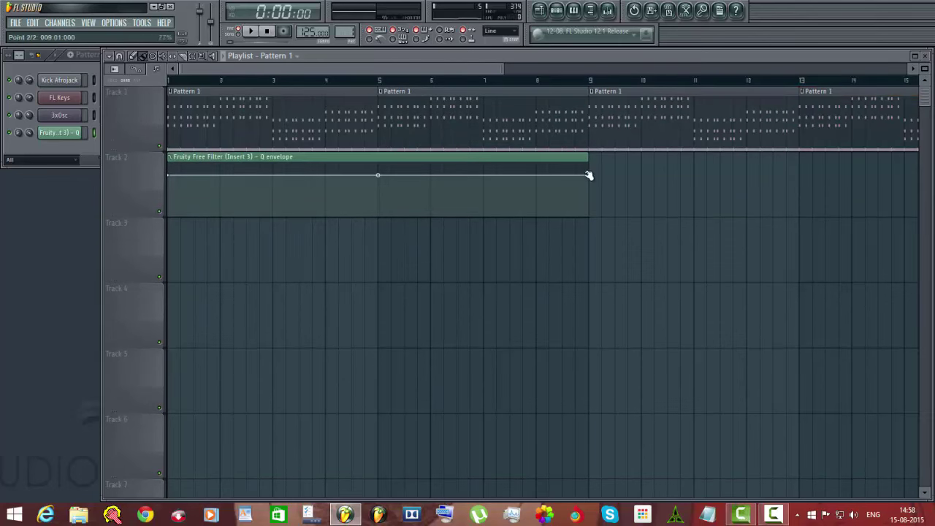
- Extend the filter Q automation clip on Track 2 to bar 17 and maximize the playlist
{"action": "left_click_drag", "start_coordinate": [588, 158], "coordinate": [856, 178]}
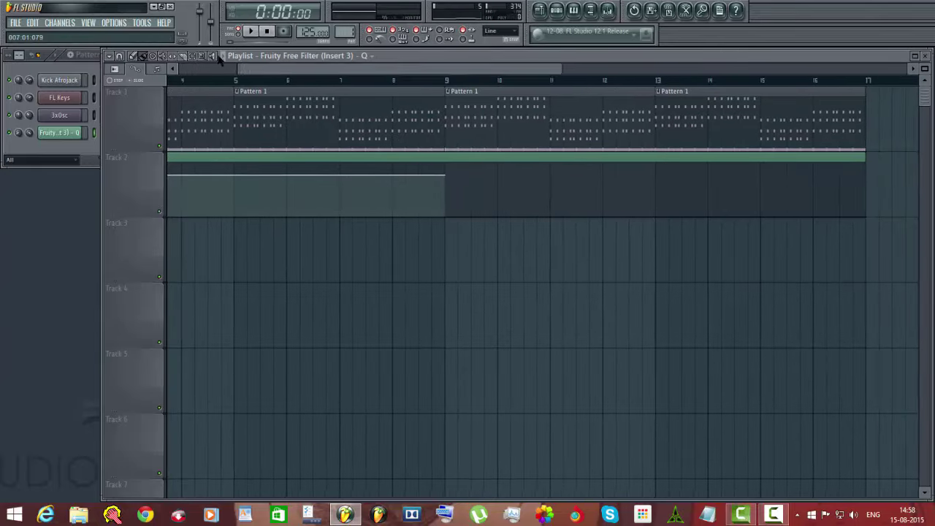
{"action": "left_click_drag", "start_coordinate": [288, 65], "coordinate": [228, 69]}
{"action": "left_click", "coordinate": [921, 58]}
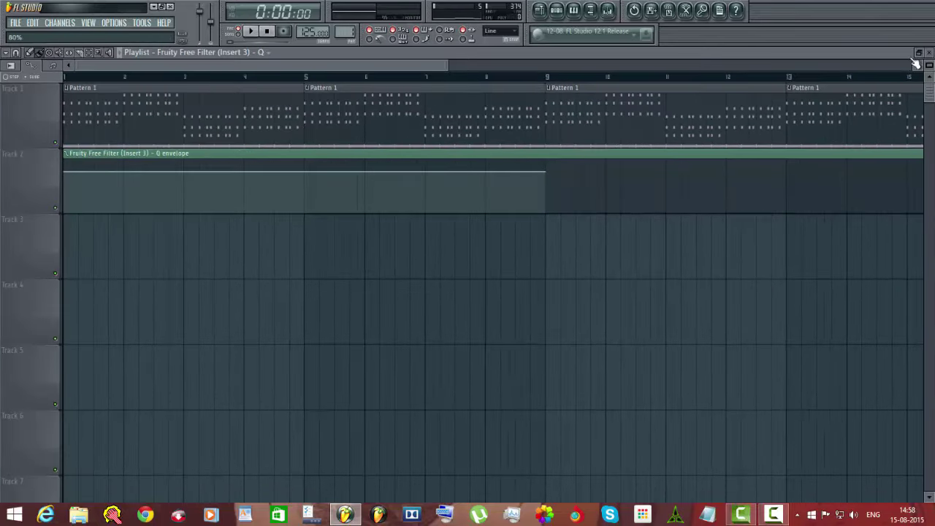
- Lower the Q envelope's bar 9 point to 11%, bend the line into a late-falling curve, and play the arrangement in song mode
{"action": "left_click_drag", "start_coordinate": [547, 173], "coordinate": [549, 208]}
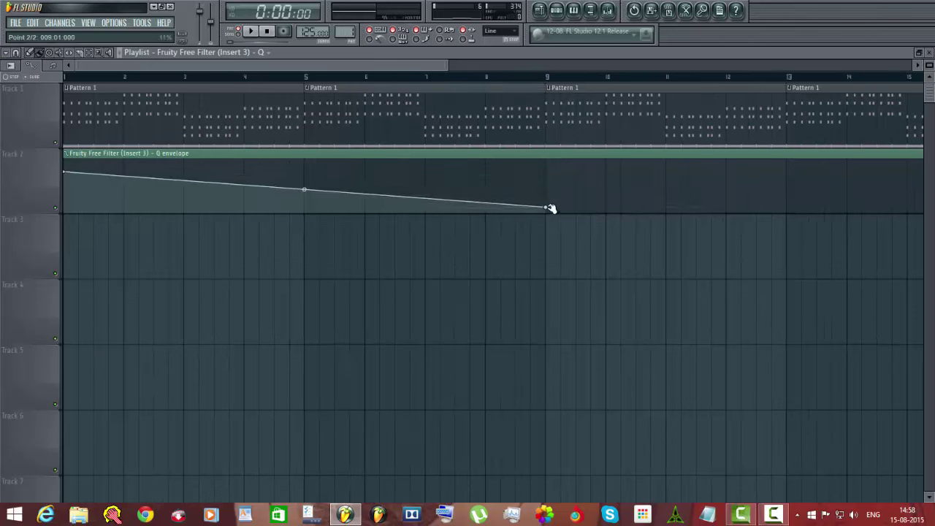
{"action": "left_click_drag", "start_coordinate": [304, 190], "coordinate": [305, 177]}
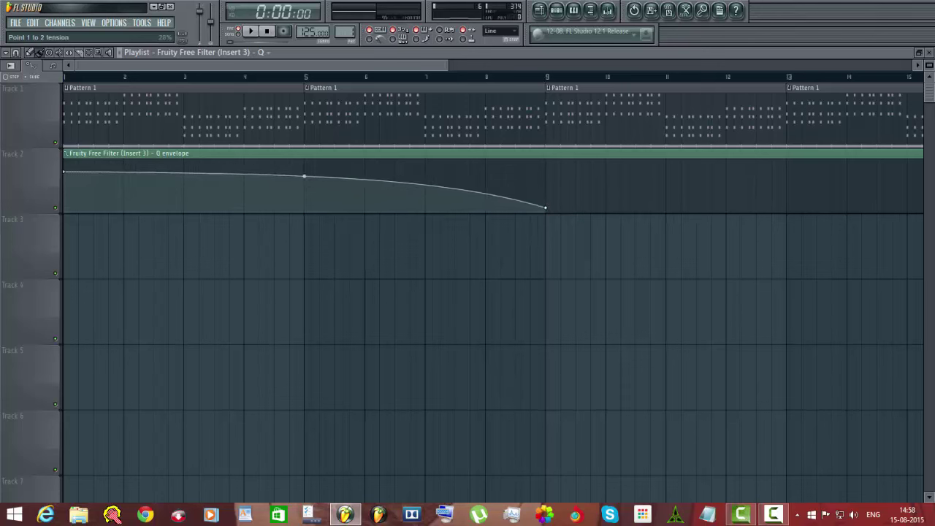
{"action": "left_click", "coordinate": [242, 31]}
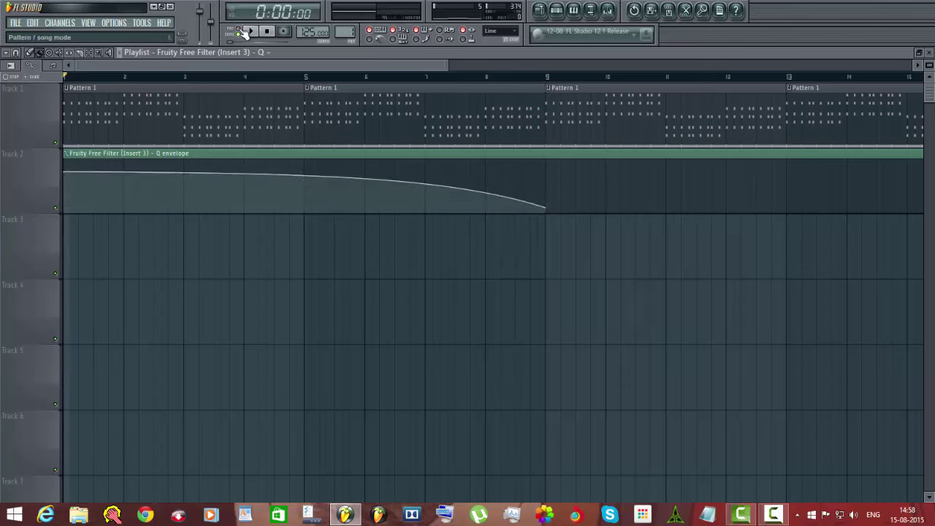
{"action": "left_click", "coordinate": [249, 31]}
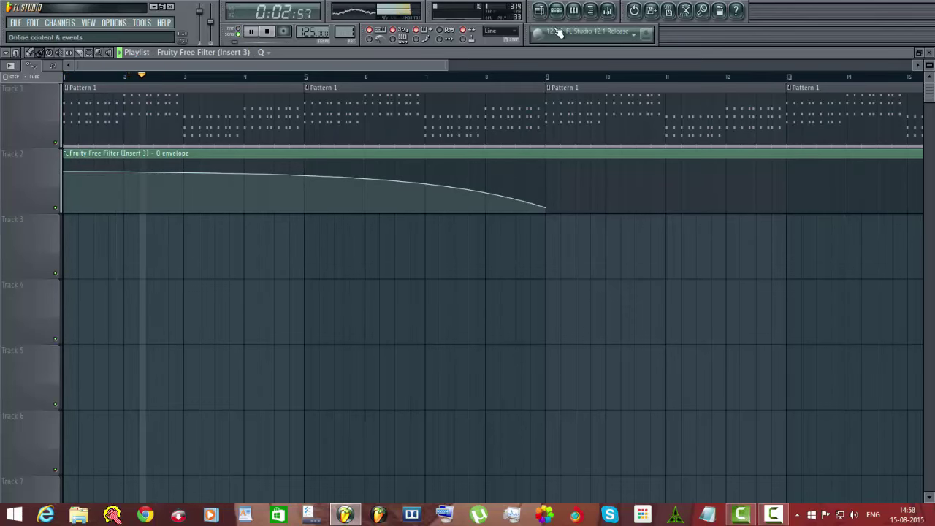
{"action": "key", "text": "F6"}
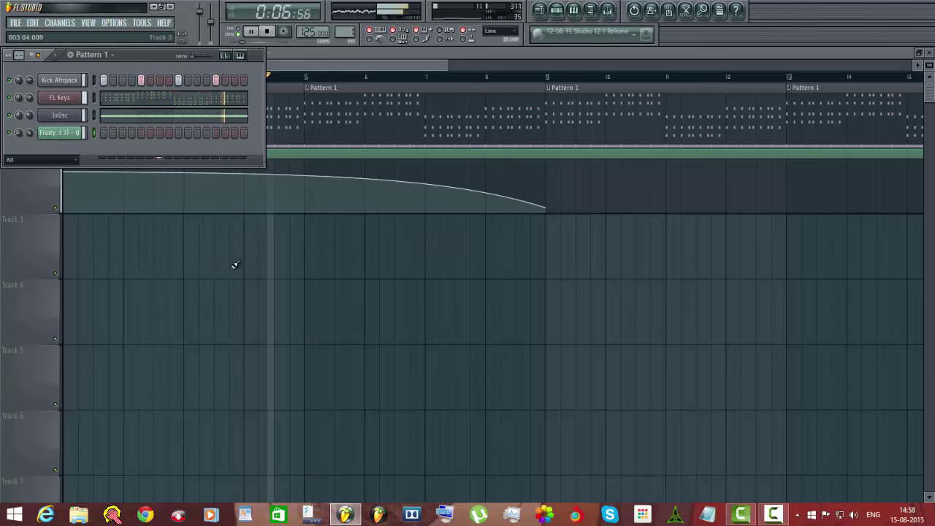
{"action": "key", "text": "F6"}
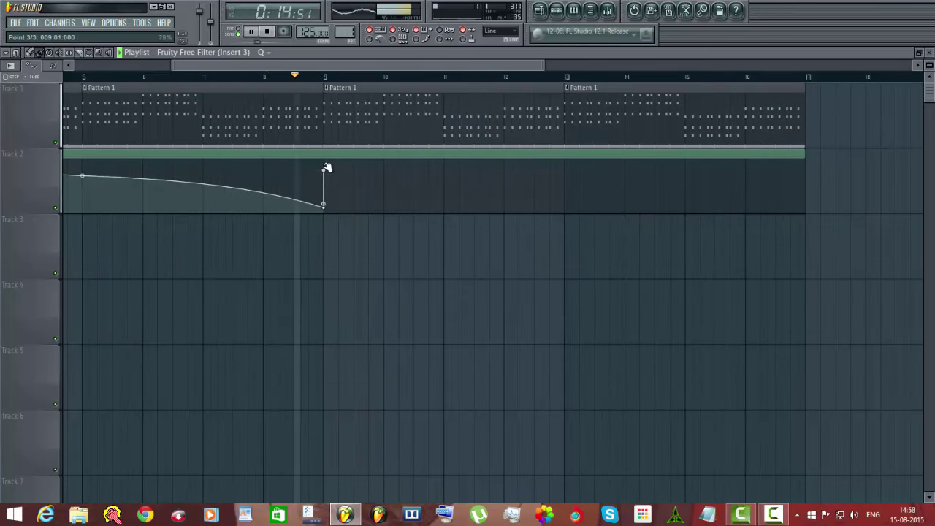
- Add a second Q sweep that jumps back up at bar 9 and curves down to zero at bar 17, and stop playback
{"action": "right_click", "coordinate": [801, 209]}
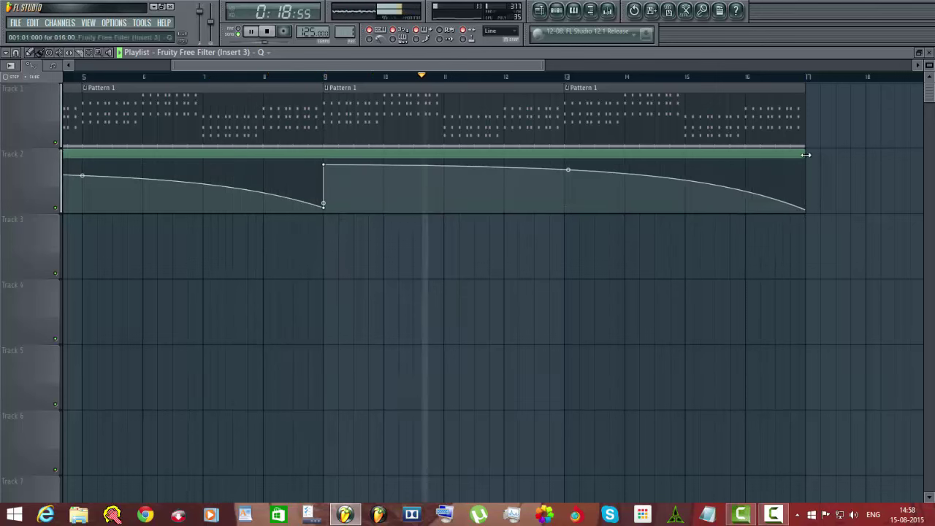
{"action": "left_click_drag", "start_coordinate": [811, 155], "coordinate": [818, 155]}
{"action": "left_click_drag", "start_coordinate": [814, 210], "coordinate": [807, 214]}
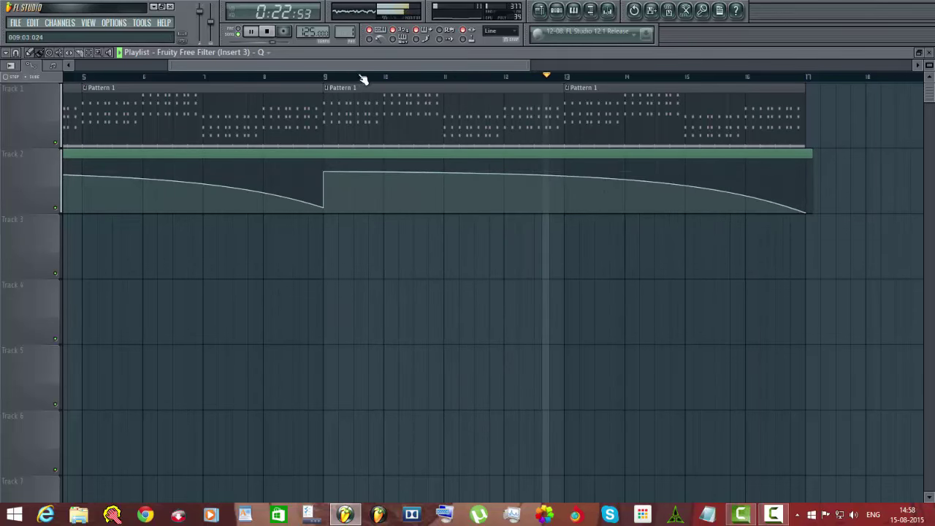
{"action": "left_click", "coordinate": [267, 32]}
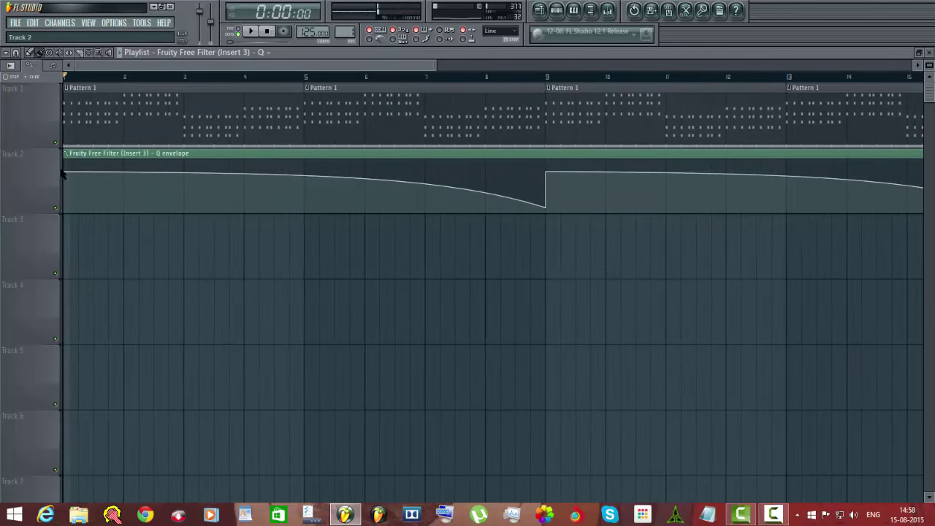
- Set the starting points of both Q sweeps, at bars 1 and 9, to about 80% and briefly audition them
{"action": "left_click_drag", "start_coordinate": [66, 173], "coordinate": [67, 171]}
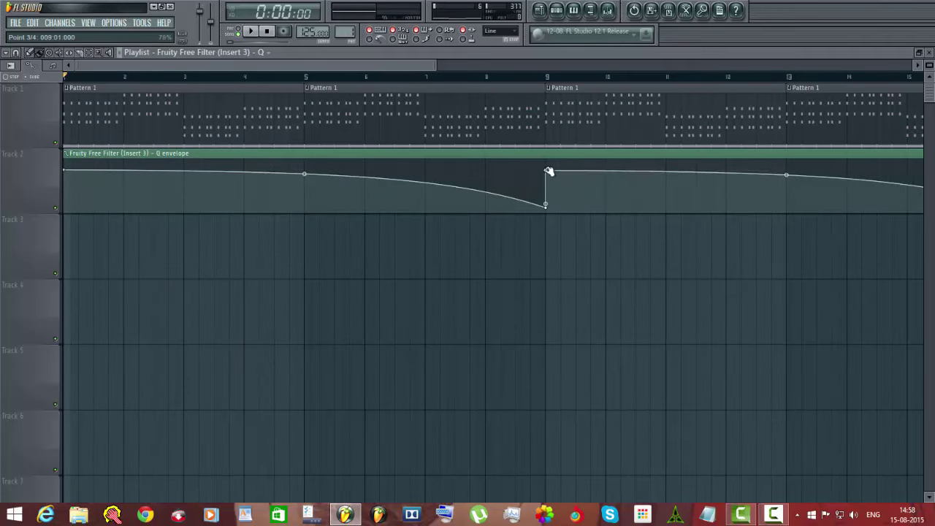
{"action": "key", "text": "space"}
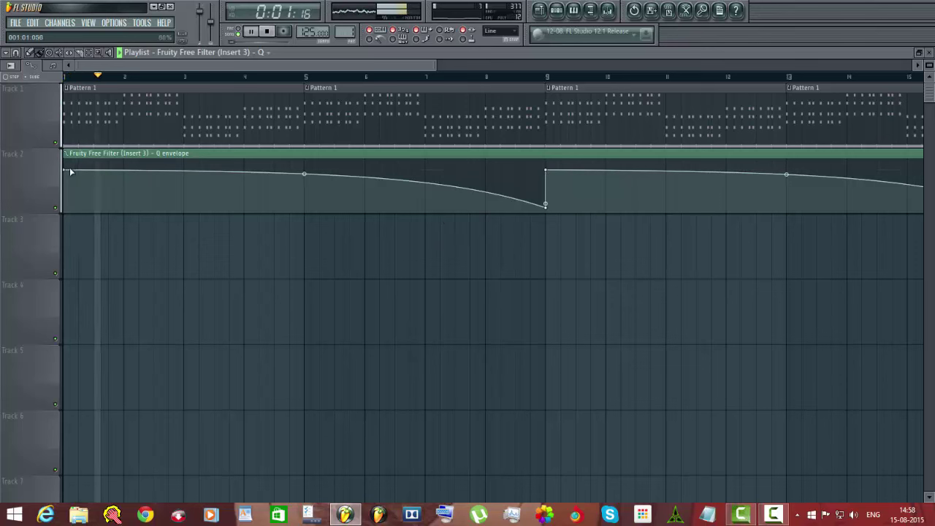
{"action": "key", "text": "space"}
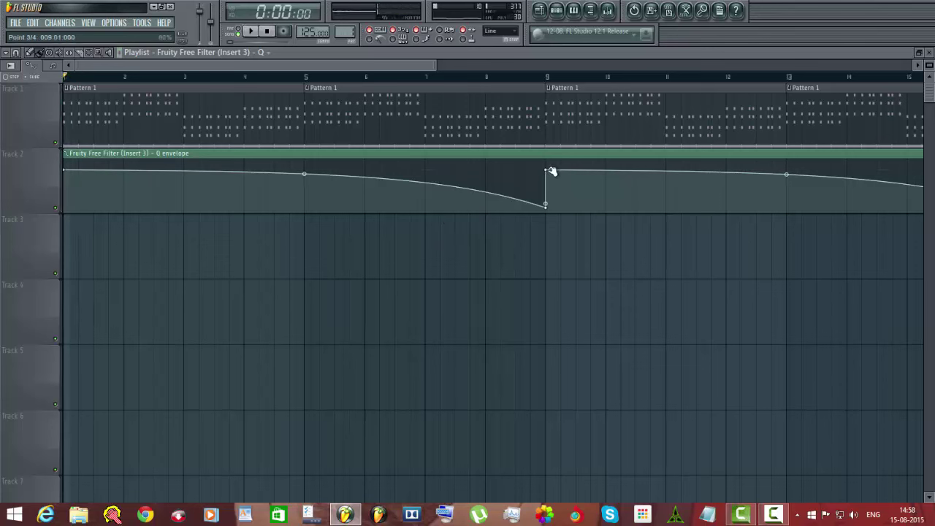
- Create an automation clip for the 3xOsc channel volume and return to the playlist
{"action": "left_click", "coordinate": [563, 16]}
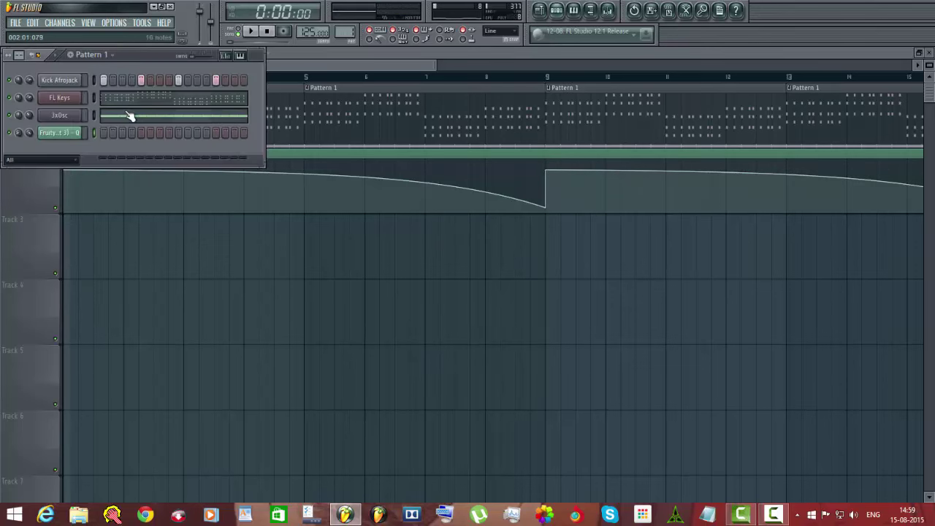
{"action": "right_click", "coordinate": [30, 115]}
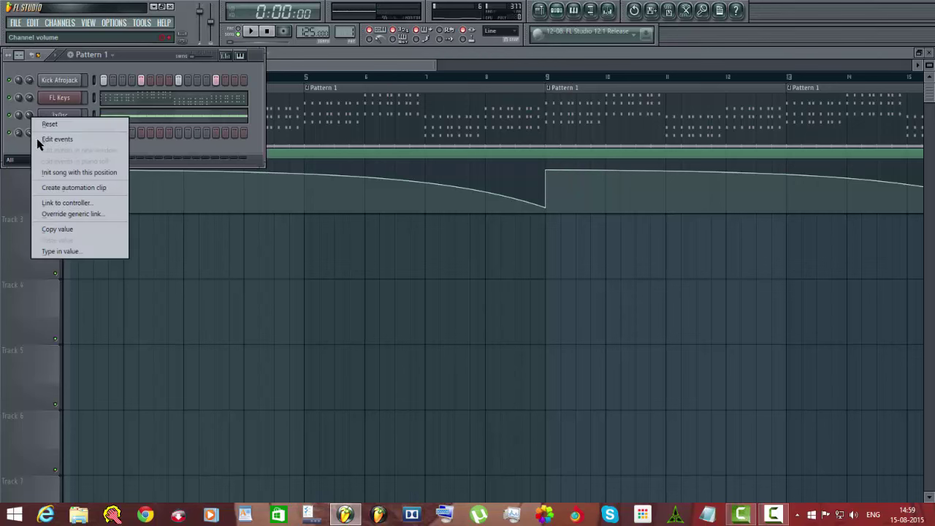
{"action": "left_click", "coordinate": [73, 187]}
{"action": "key", "text": "F6"}
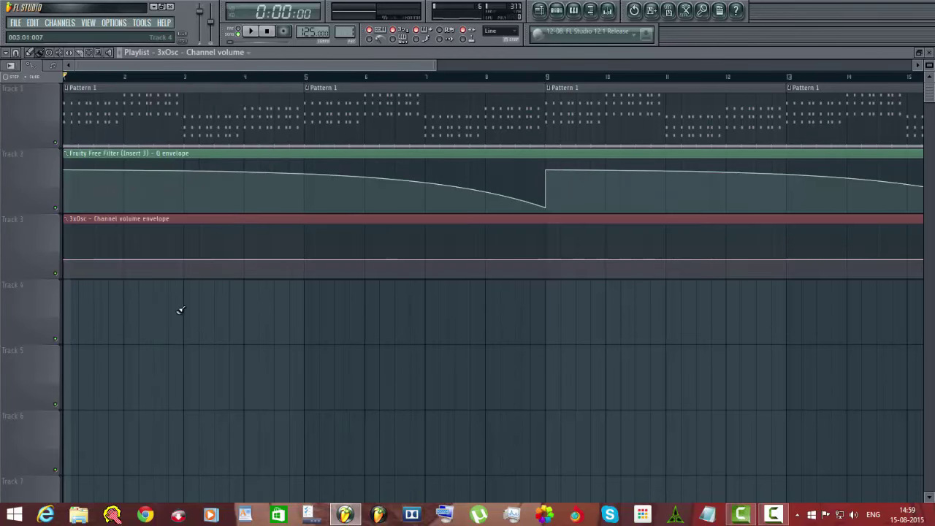
- Shape the 3xOsc volume envelope as two fades: curve down to zero at bar 9, jump back up, and fall to 0% at the clip's end
{"action": "left_click_drag", "start_coordinate": [549, 260], "coordinate": [550, 292]}
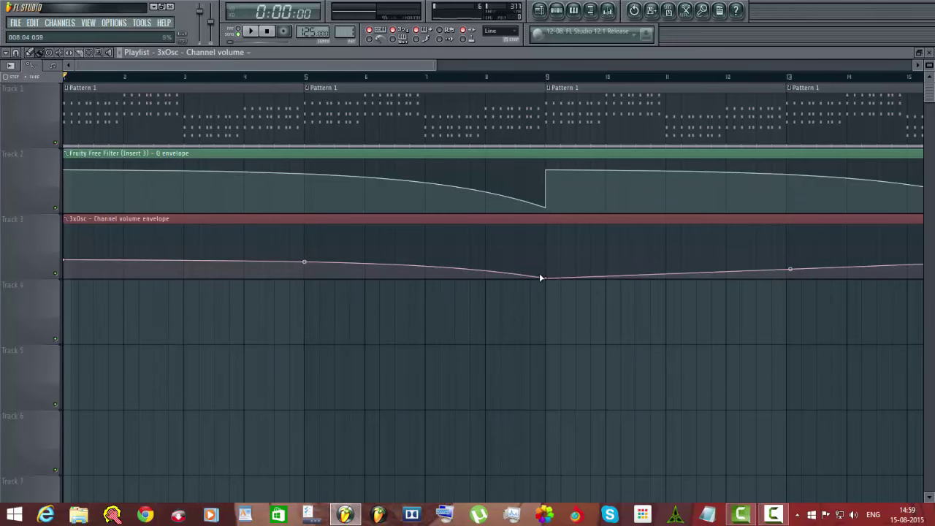
{"action": "key", "text": "space"}
{"action": "scroll", "coordinate": [624, 196], "scroll_direction": "down", "scroll_amount": 2}
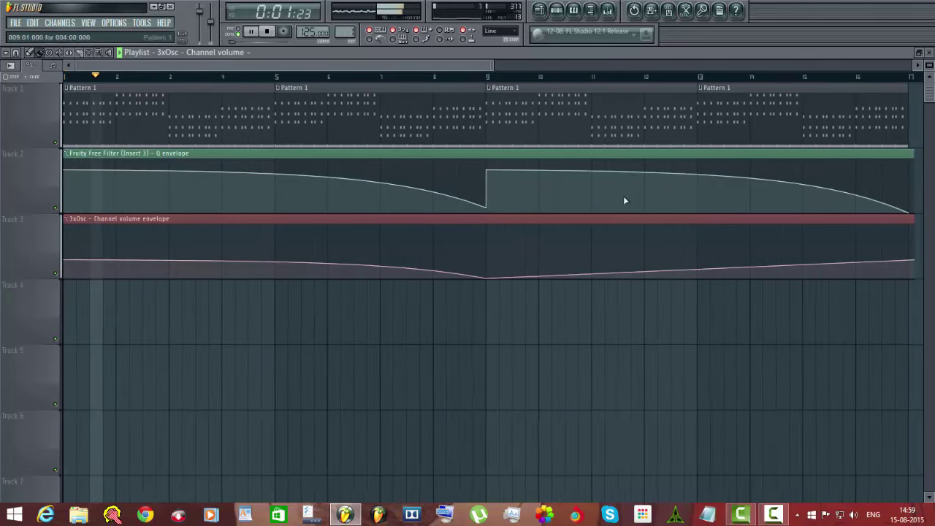
{"action": "right_click", "coordinate": [481, 265]}
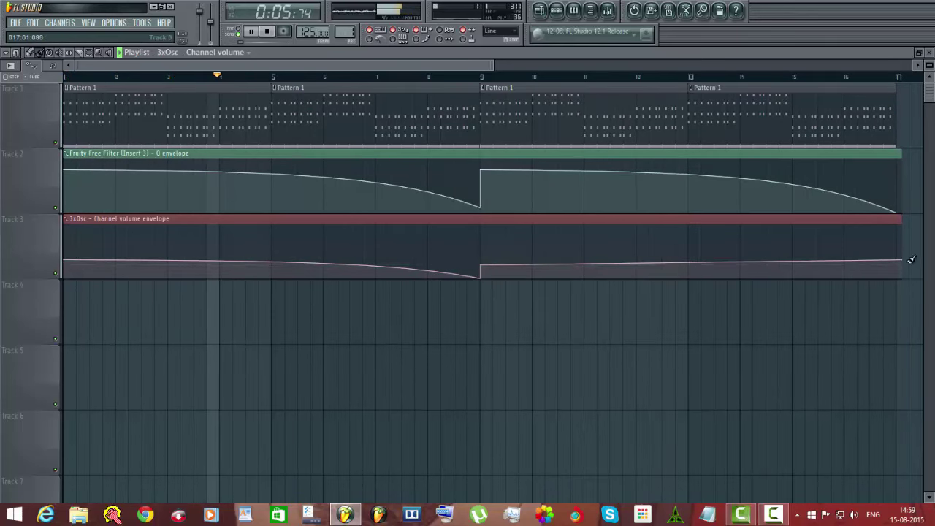
{"action": "left_click_drag", "start_coordinate": [906, 261], "coordinate": [899, 285]}
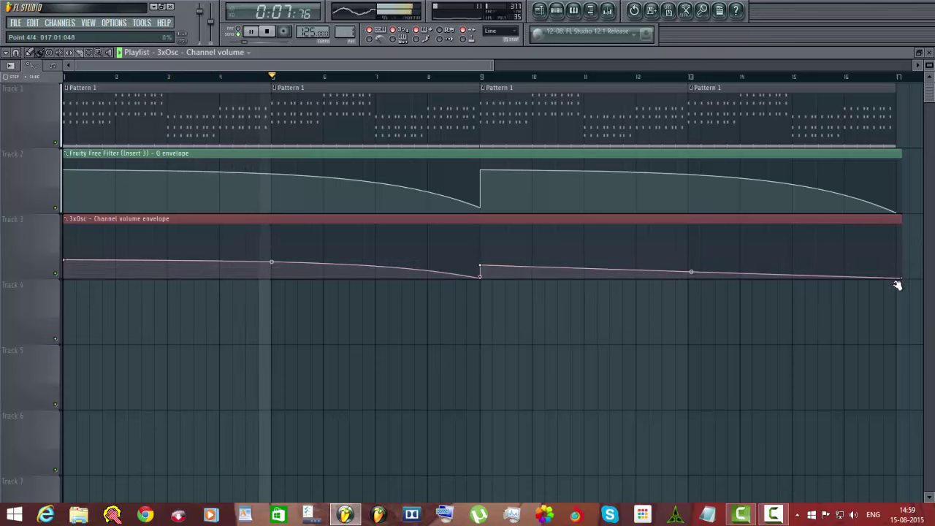
- Trim the 3xOsc volume and filter Q automation clips to end exactly at bar 17
{"action": "scroll", "coordinate": [915, 83], "scroll_direction": "up", "scroll_amount": 4}
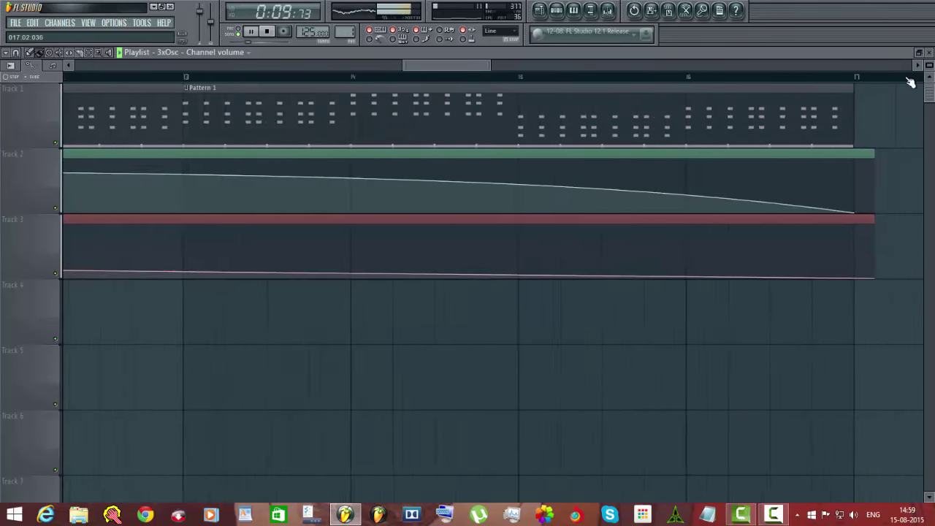
{"action": "scroll", "coordinate": [910, 83], "scroll_direction": "up", "scroll_amount": 2}
{"action": "left_click_drag", "start_coordinate": [858, 279], "coordinate": [825, 281]}
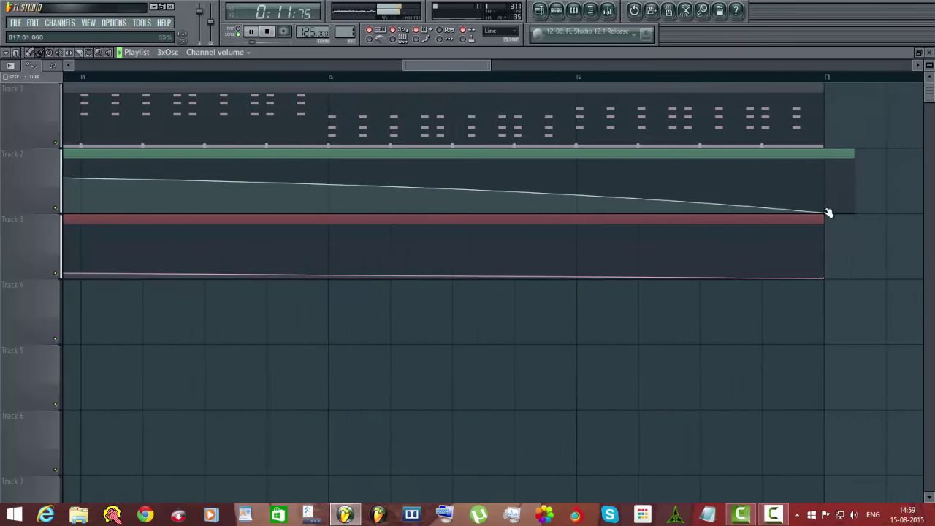
{"action": "left_click_drag", "start_coordinate": [852, 154], "coordinate": [825, 154]}
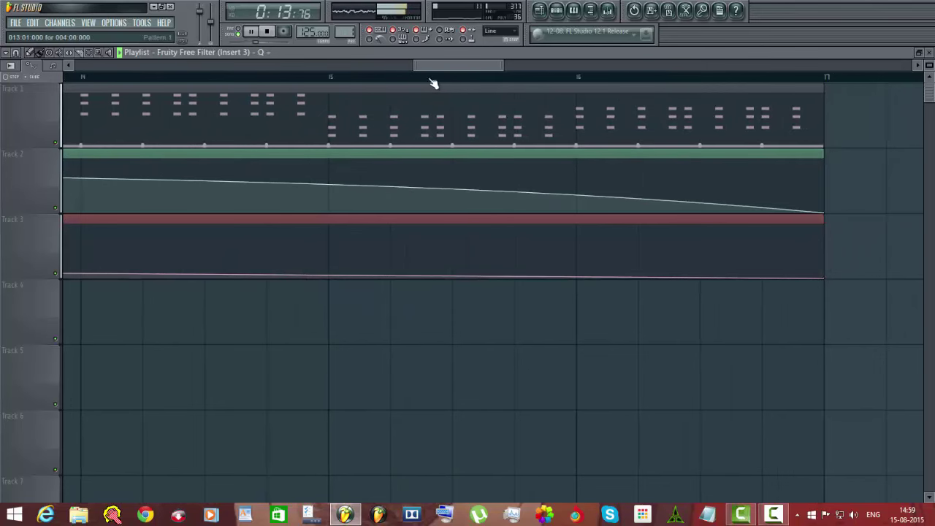
- Bend the second 3xOsc volume fade into a curve, increase the playlist's track height, and stop playback
{"action": "left_click_drag", "start_coordinate": [413, 67], "coordinate": [70, 67]}
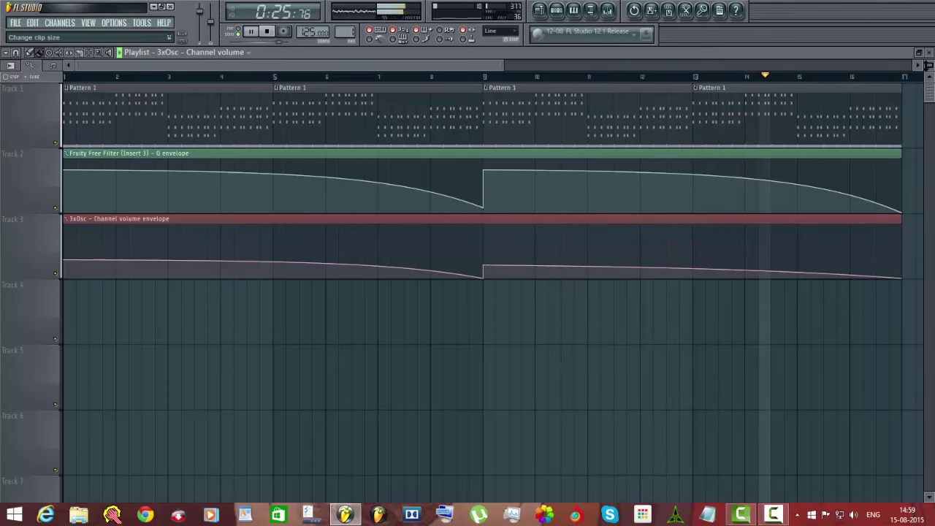
{"action": "left_click_drag", "start_coordinate": [929, 65], "coordinate": [903, 96]}
{"action": "key", "text": "space"}
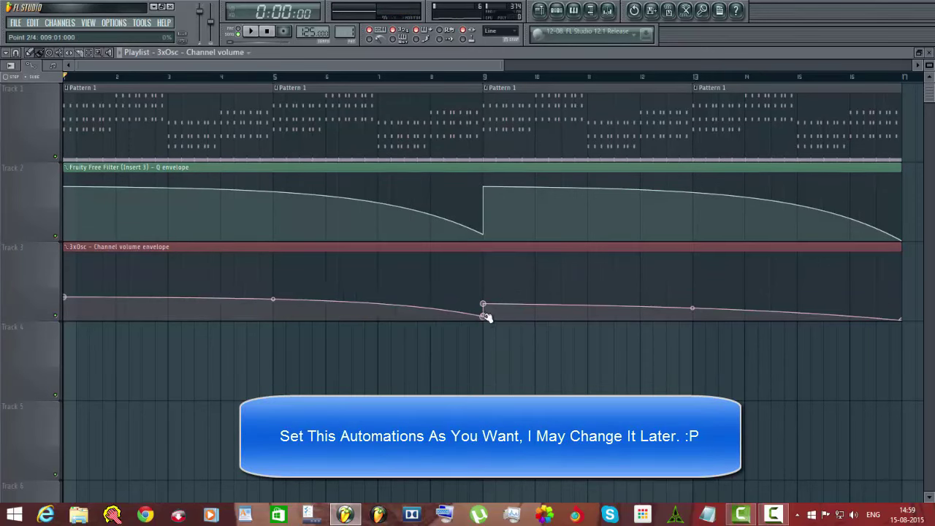
- During playback, soften the curve tension of both fades in the Fruity Free Filter Q envelope so they fall off more evenly
{"action": "key", "text": "space"}
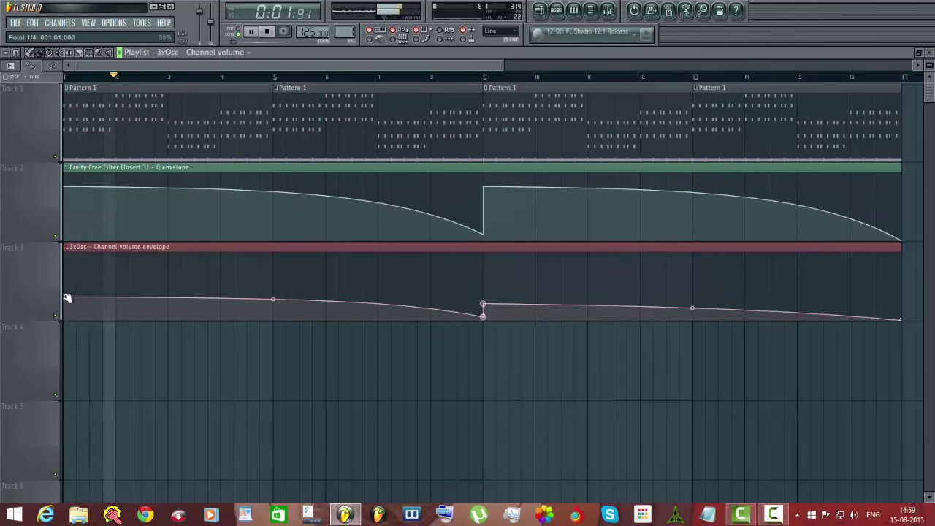
{"action": "mouse_move", "coordinate": [279, 194]}
{"action": "left_mouse_down"}
{"action": "mouse_move", "coordinate": [279, 201]}
{"action": "mouse_move", "coordinate": [273, 196]}
{"action": "left_mouse_up"}
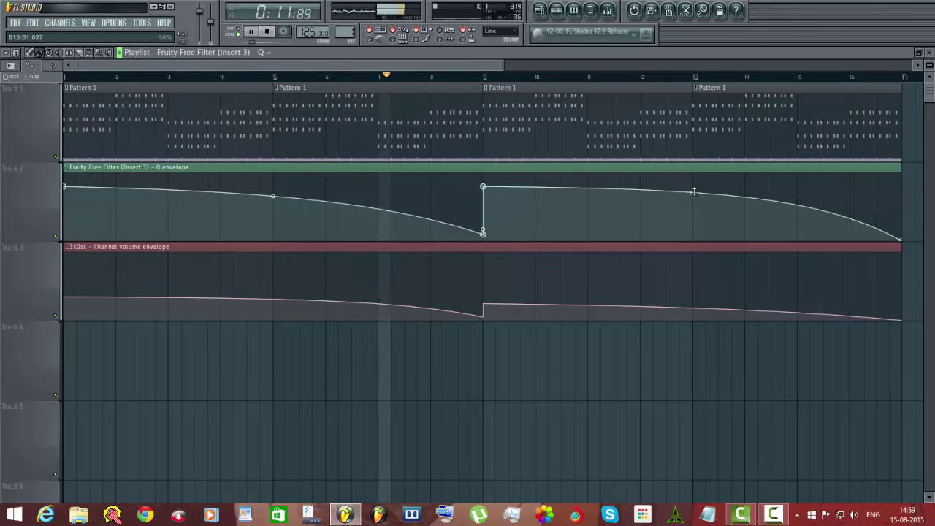
{"action": "left_click_drag", "start_coordinate": [692, 192], "coordinate": [692, 205]}
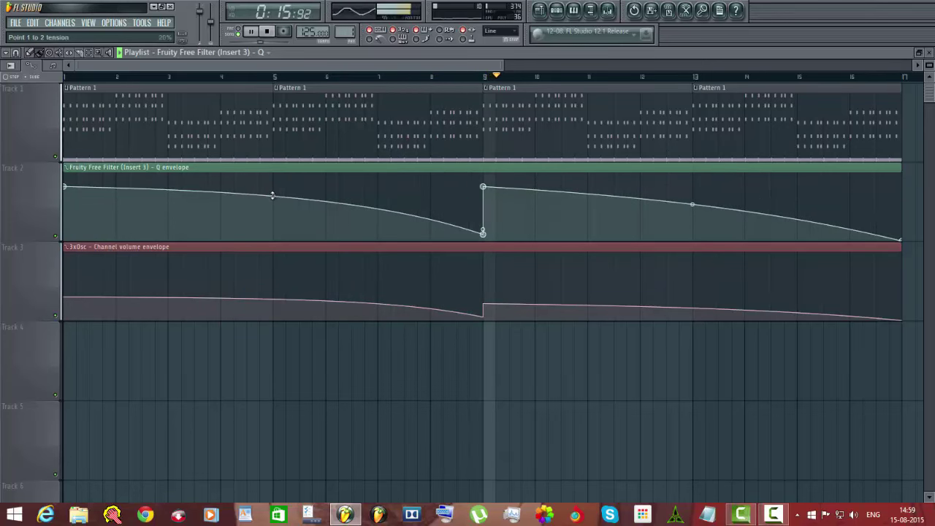
- Stop playback and add a BooBass instrument channel routed to mixer insert 4
{"action": "left_click_drag", "start_coordinate": [502, 66], "coordinate": [521, 66]}
{"action": "left_click_drag", "start_coordinate": [929, 66], "coordinate": [930, 84]}
{"action": "left_click", "coordinate": [557, 11]}
{"action": "key", "text": "space"}
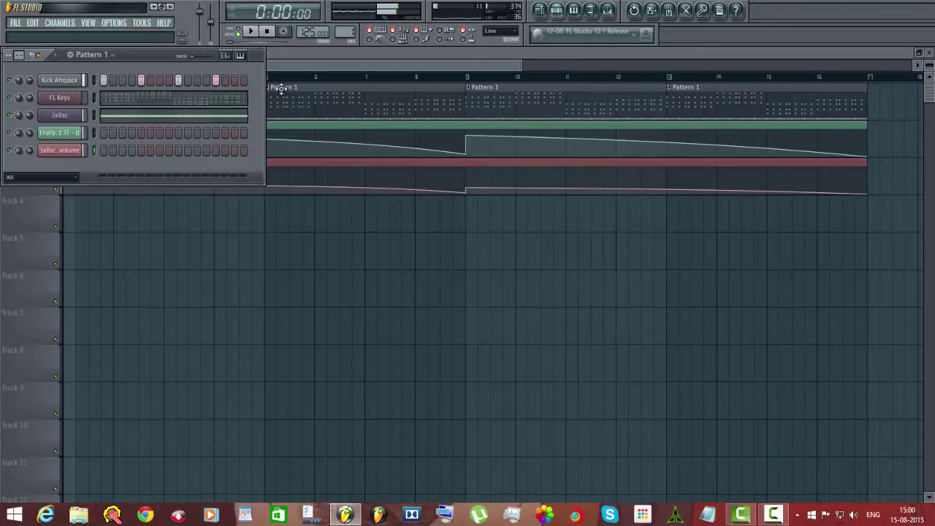
{"action": "left_click", "coordinate": [71, 26]}
{"action": "mouse_move", "coordinate": [63, 36]}
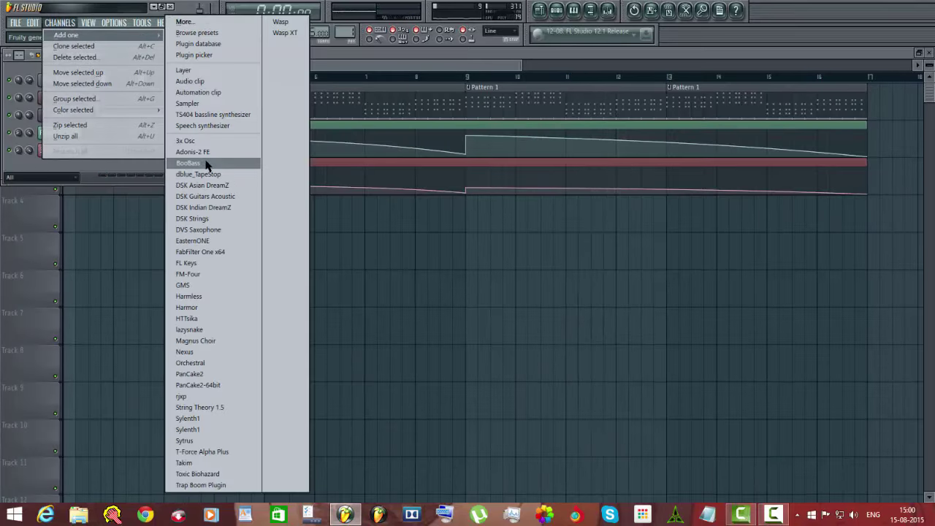
{"action": "left_click", "coordinate": [207, 161]}
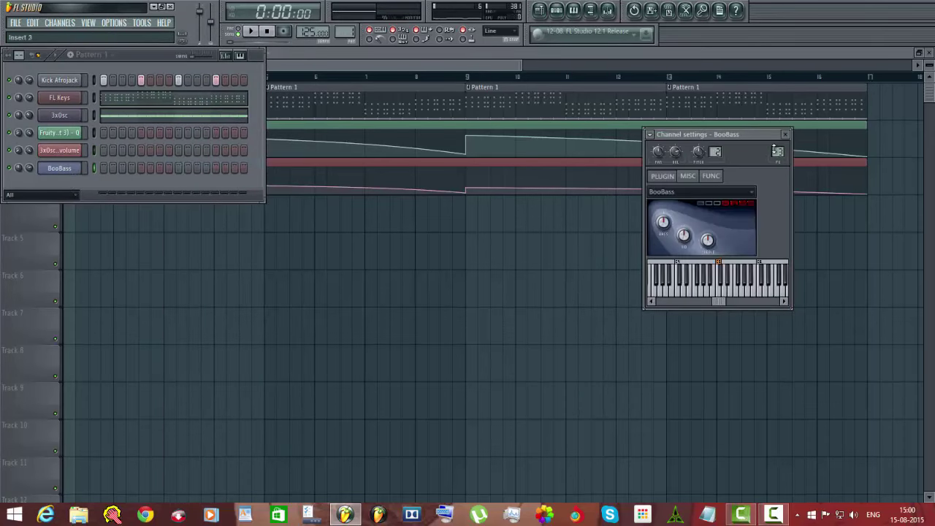
{"action": "left_click", "coordinate": [787, 137]}
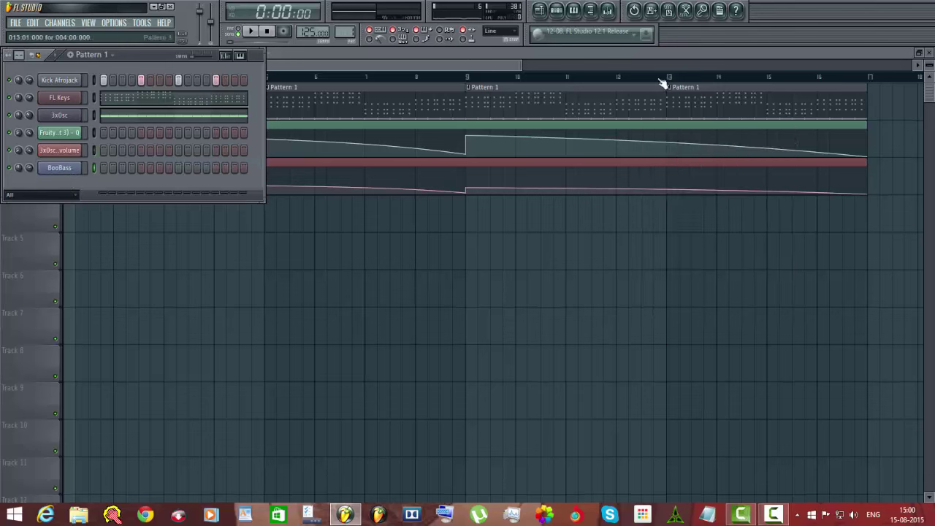
- Load Kickstart-64bit into the first two effect slots of mixer insert 4 and close the plugin windows
{"action": "left_click", "coordinate": [608, 10]}
{"action": "left_click", "coordinate": [795, 263]}
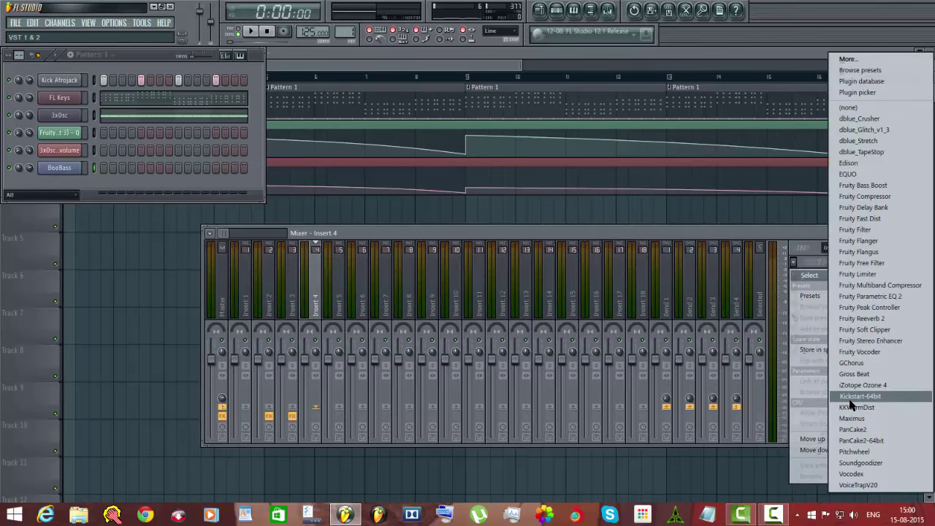
{"action": "left_click", "coordinate": [833, 404]}
{"action": "left_click", "coordinate": [850, 265]}
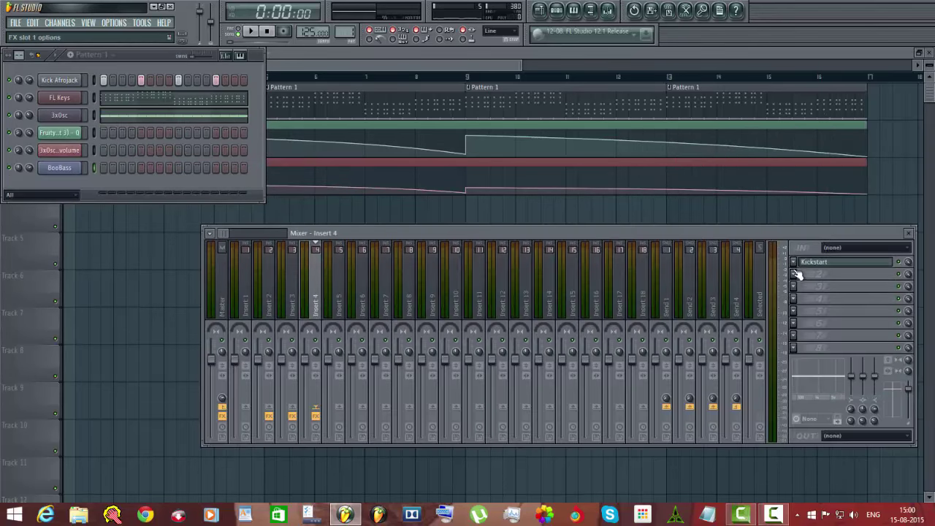
{"action": "left_click", "coordinate": [795, 274]}
{"action": "left_click", "coordinate": [861, 396]}
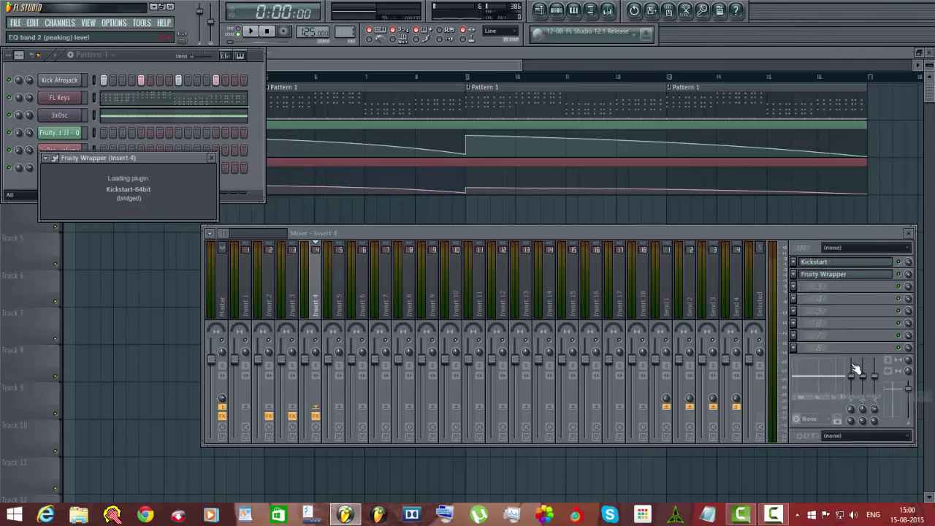
{"action": "left_click", "coordinate": [851, 275]}
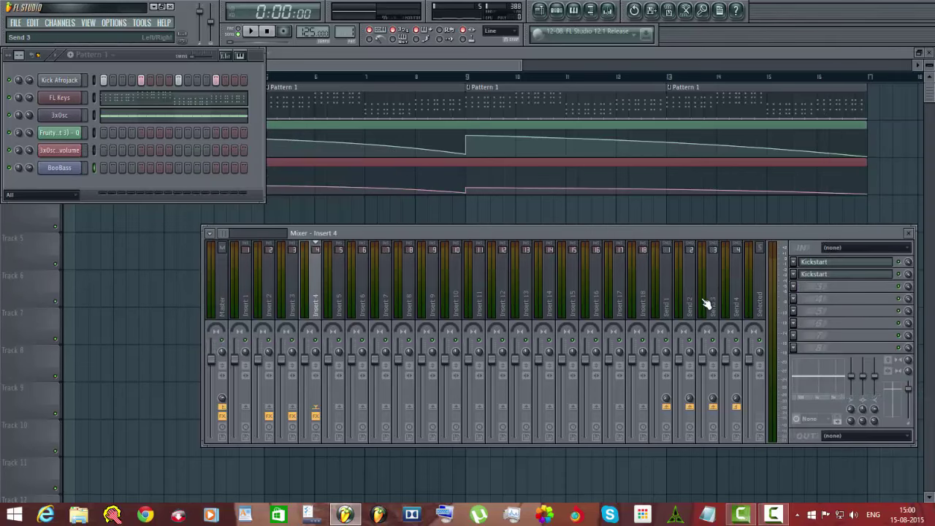
- In the BooBass piano roll, fill bar 1 with back-to-back A5 notes following the rhythm of the ghost chords
{"action": "right_click", "coordinate": [70, 173]}
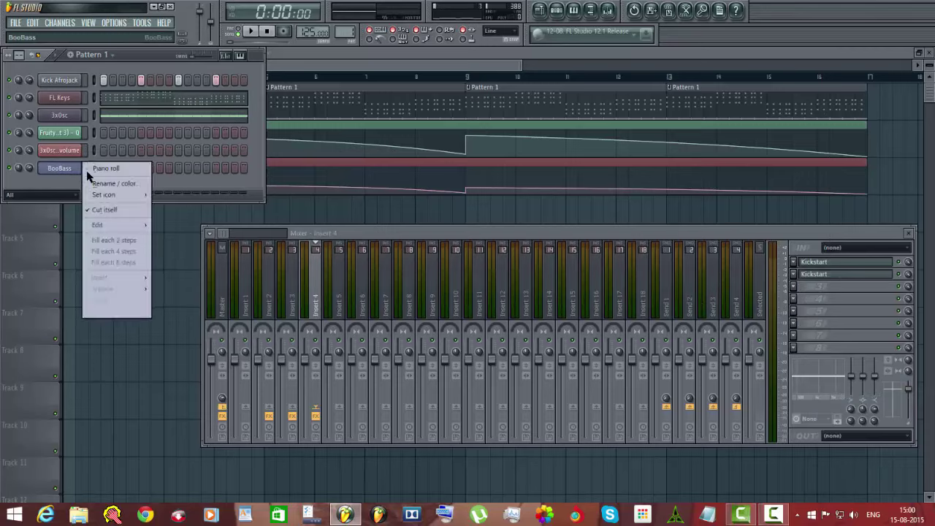
{"action": "left_click", "coordinate": [103, 174]}
{"action": "scroll", "coordinate": [68, 255], "scroll_direction": "up", "scroll_amount": 5}
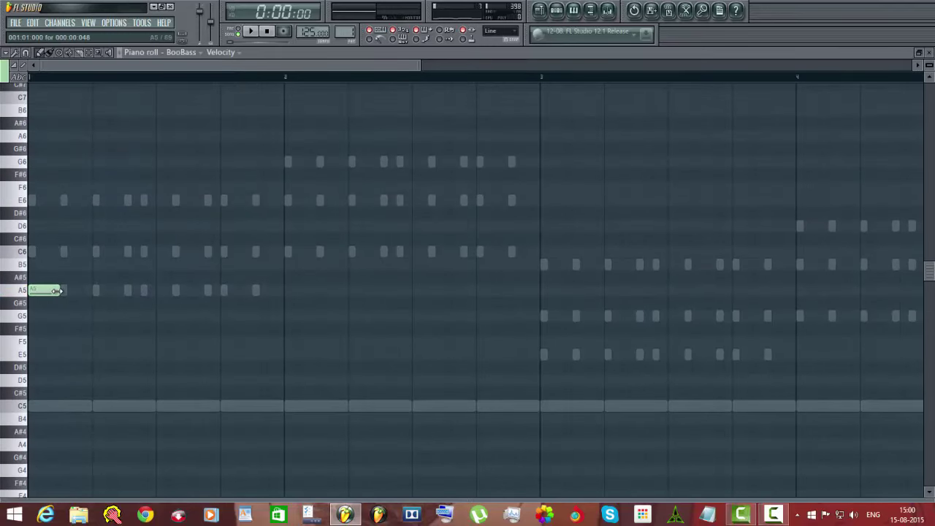
{"action": "left_click", "coordinate": [98, 291]}
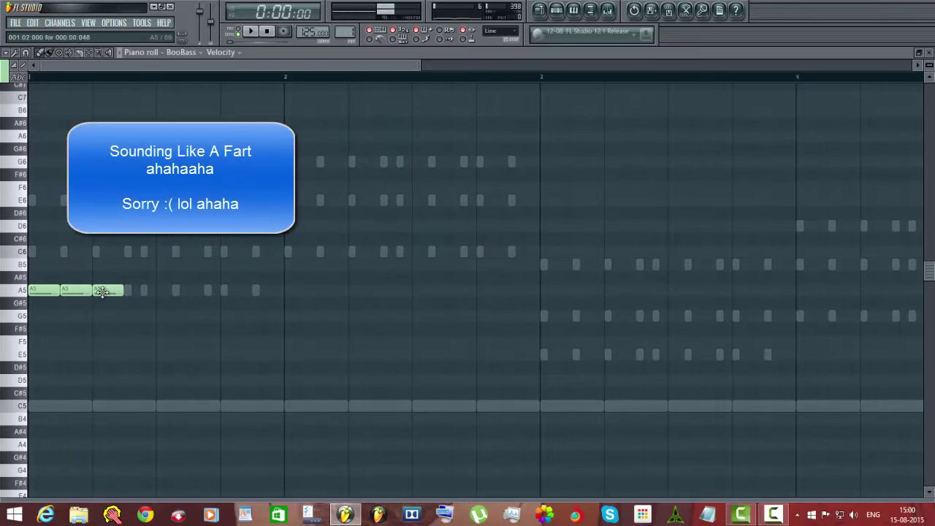
{"action": "left_click_drag", "start_coordinate": [151, 291], "coordinate": [135, 292]}
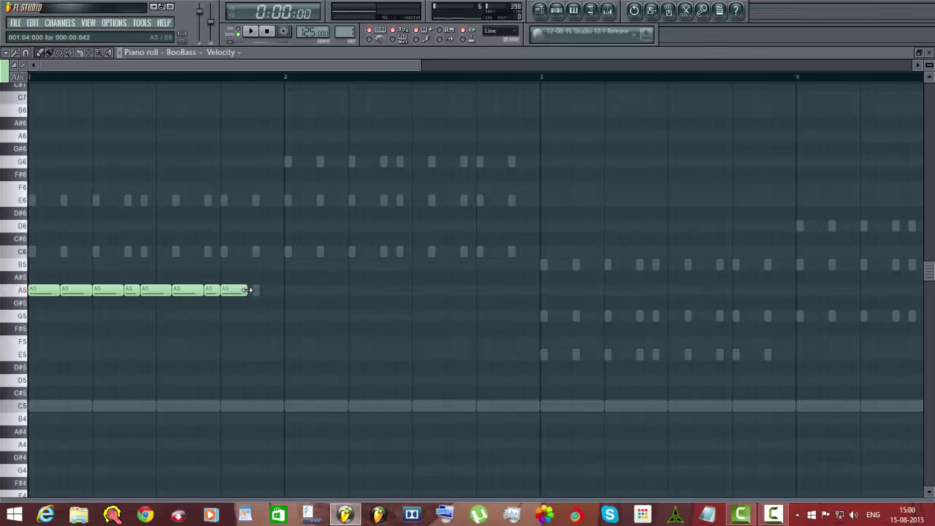
- Copy the bar 1 bass notes into bars 2, 3 and 4, pitched at C6, E5 and G5
{"action": "left_click_drag", "start_coordinate": [287, 272], "coordinate": [29, 335]}
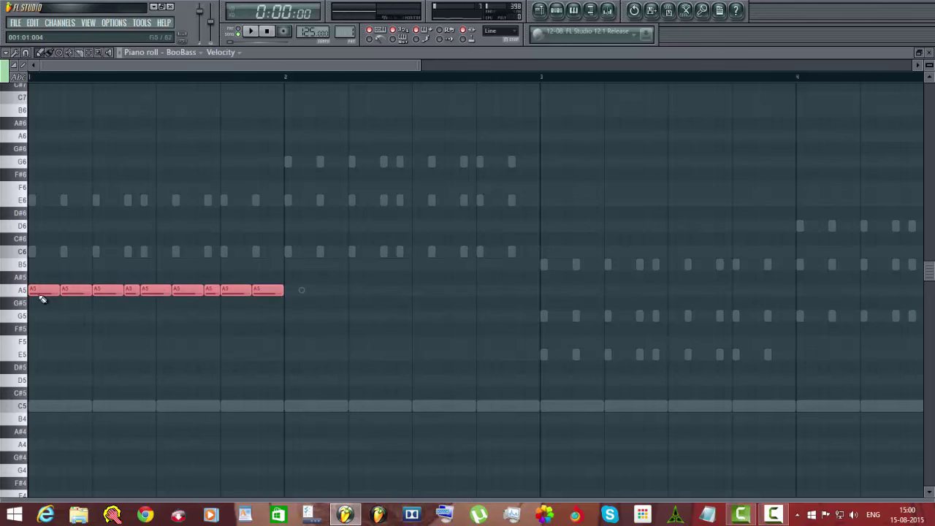
{"action": "mouse_move", "coordinate": [38, 292]}
{"action": "left_mouse_down"}
{"action": "mouse_move", "coordinate": [198, 253]}
{"action": "mouse_move", "coordinate": [286, 252]}
{"action": "mouse_move", "coordinate": [516, 330]}
{"action": "mouse_move", "coordinate": [554, 354]}
{"action": "mouse_move", "coordinate": [781, 305]}
{"action": "mouse_move", "coordinate": [810, 319]}
{"action": "left_mouse_up"}
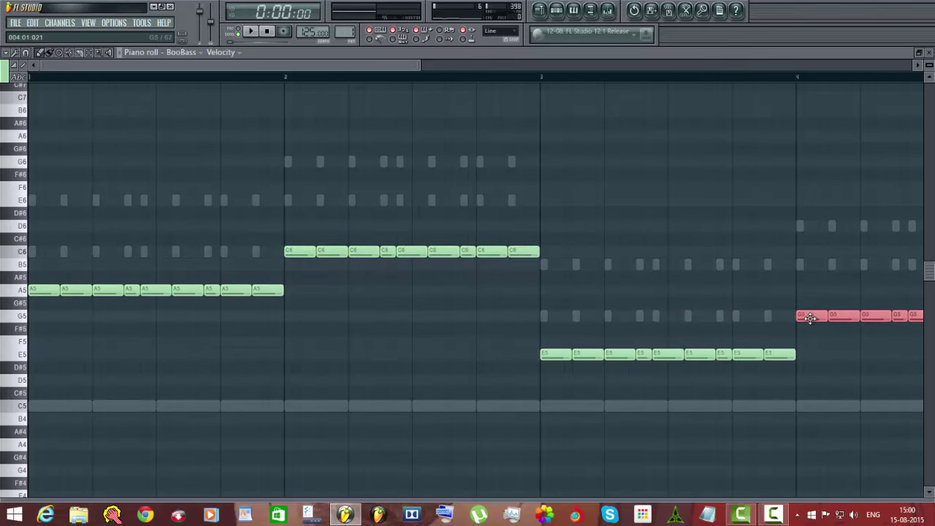
{"action": "left_click", "coordinate": [613, 293], "text": "ctrl"}
- Play the song with the new bass line and check the BooBass channel settings
{"action": "key", "text": "space"}
{"action": "scroll", "coordinate": [433, 79], "scroll_direction": "down", "scroll_amount": 2}
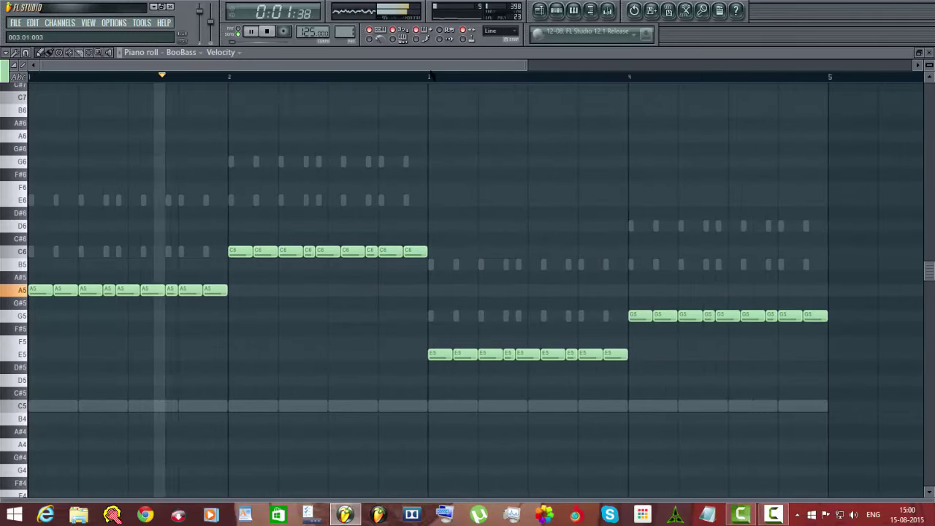
{"action": "left_click_drag", "start_coordinate": [526, 65], "coordinate": [478, 78]}
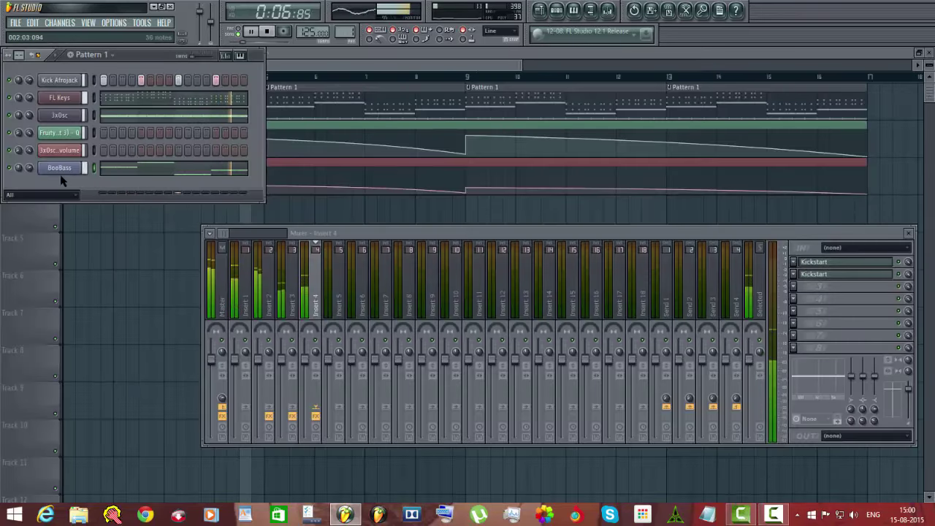
{"action": "left_click", "coordinate": [59, 169]}
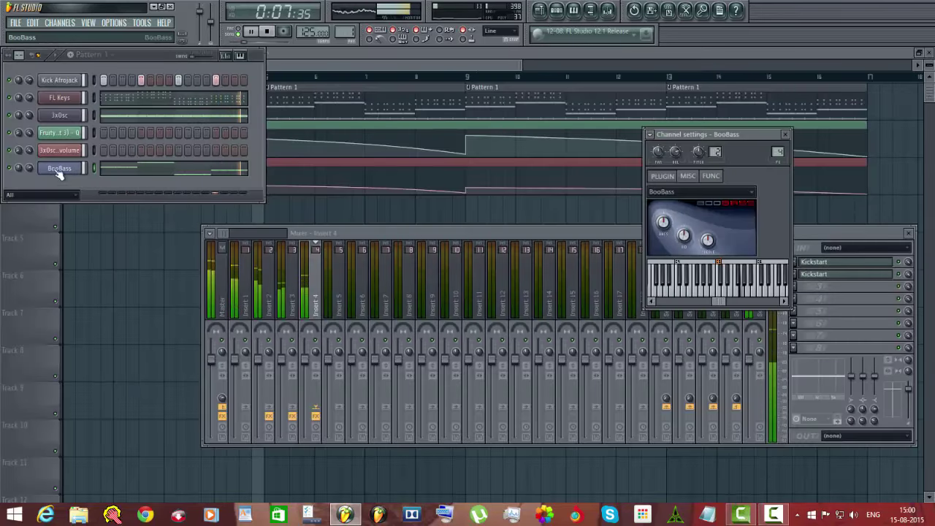
{"action": "left_click", "coordinate": [786, 135]}
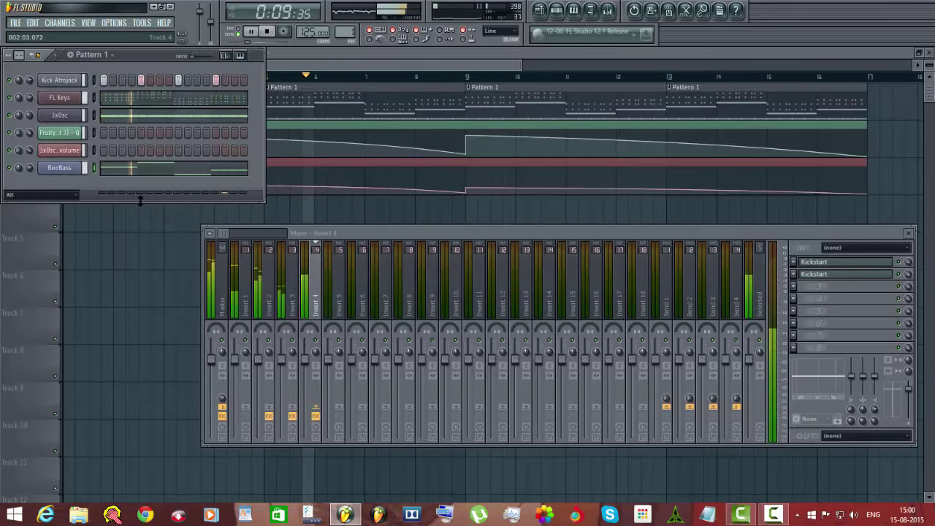
{"action": "left_click", "coordinate": [60, 168]}
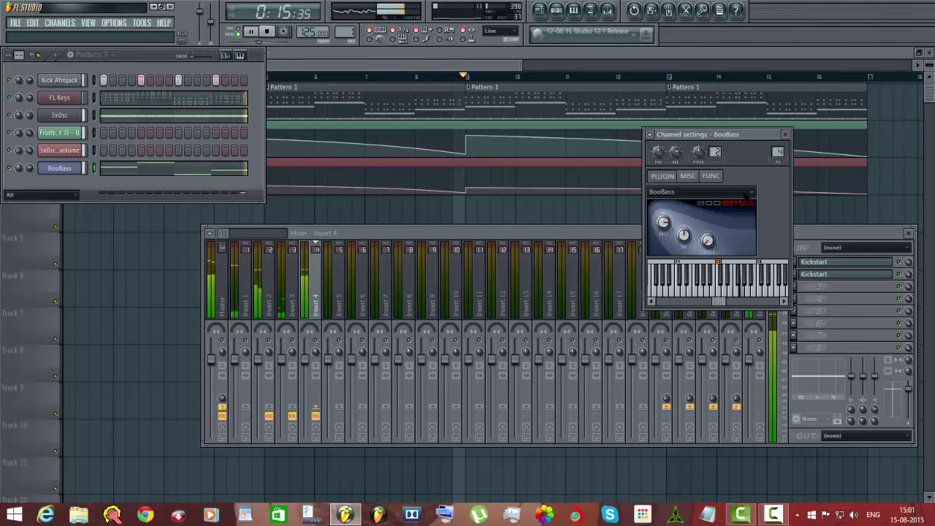
- Load Fruity Parametric EQ 2 into slot 3 of insert 4 and move its band 1 high-pass to the lowest frequency
{"action": "left_click", "coordinate": [800, 286]}
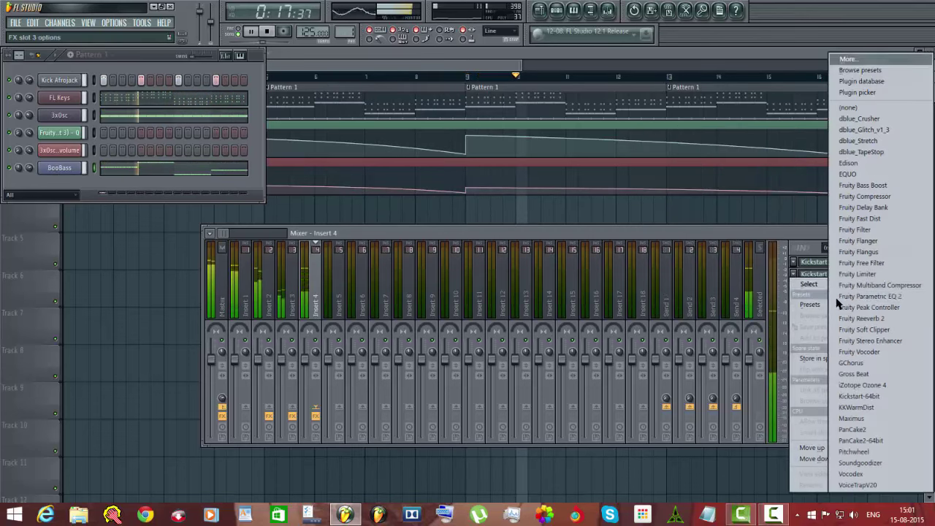
{"action": "left_click", "coordinate": [870, 297]}
{"action": "left_click_drag", "start_coordinate": [309, 212], "coordinate": [614, 222]}
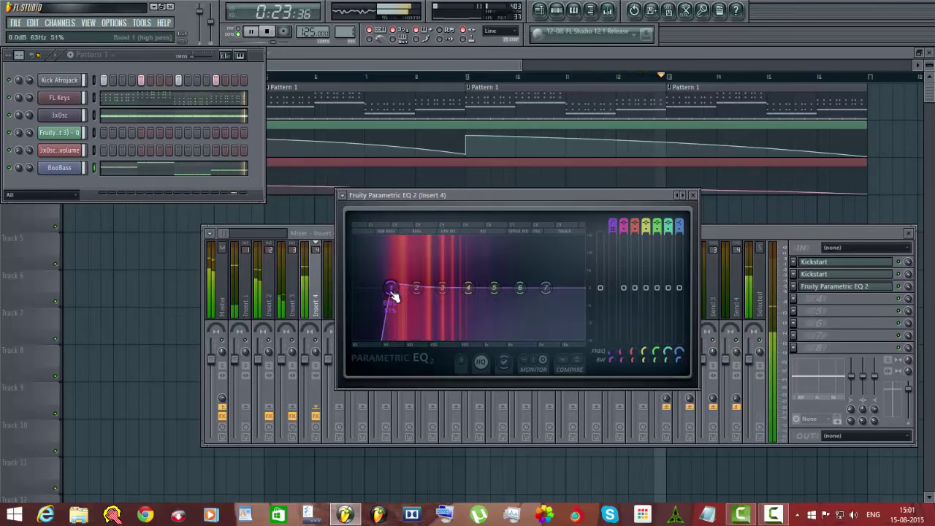
{"action": "left_click_drag", "start_coordinate": [392, 291], "coordinate": [353, 291]}
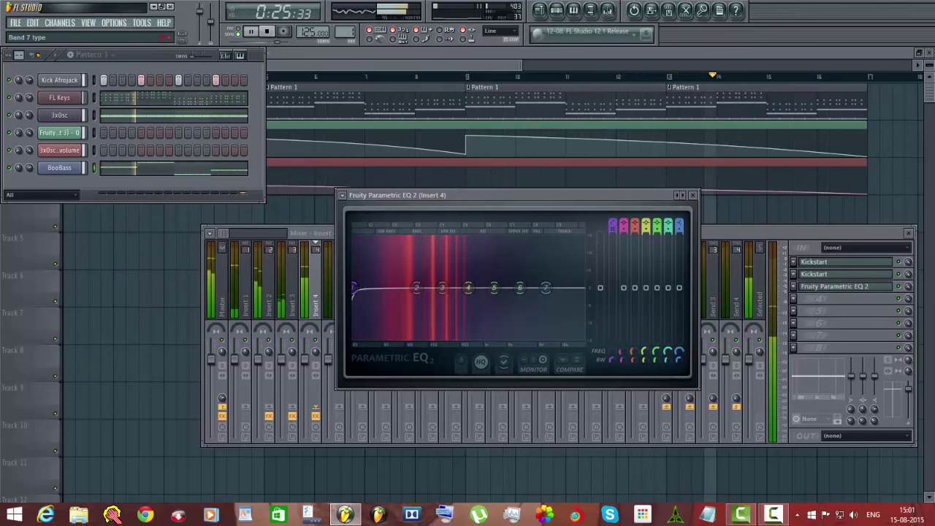
- Make EQ band 7 a steep low-pass at about 223 Hz with 51% bandwidth, and close the EQ and the mixer
{"action": "left_click_drag", "start_coordinate": [683, 218], "coordinate": [682, 227]}
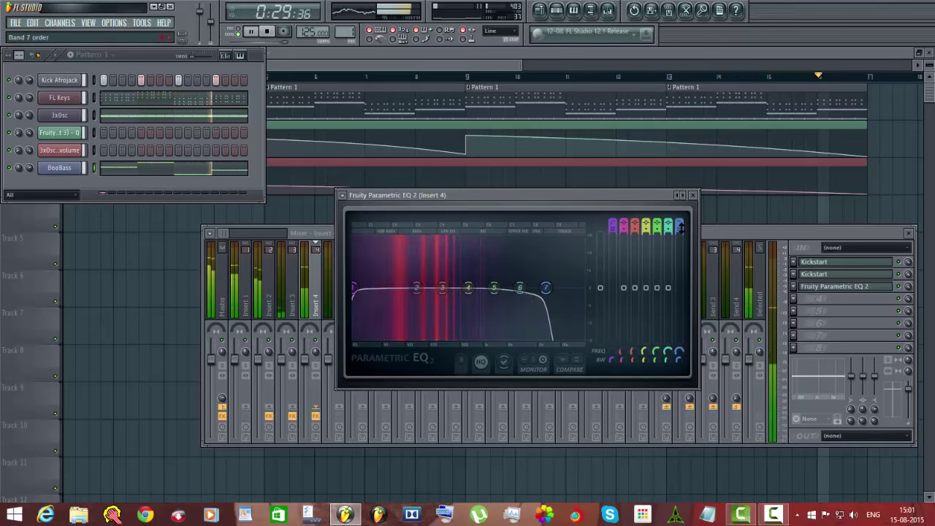
{"action": "left_click_drag", "start_coordinate": [545, 287], "coordinate": [428, 287]}
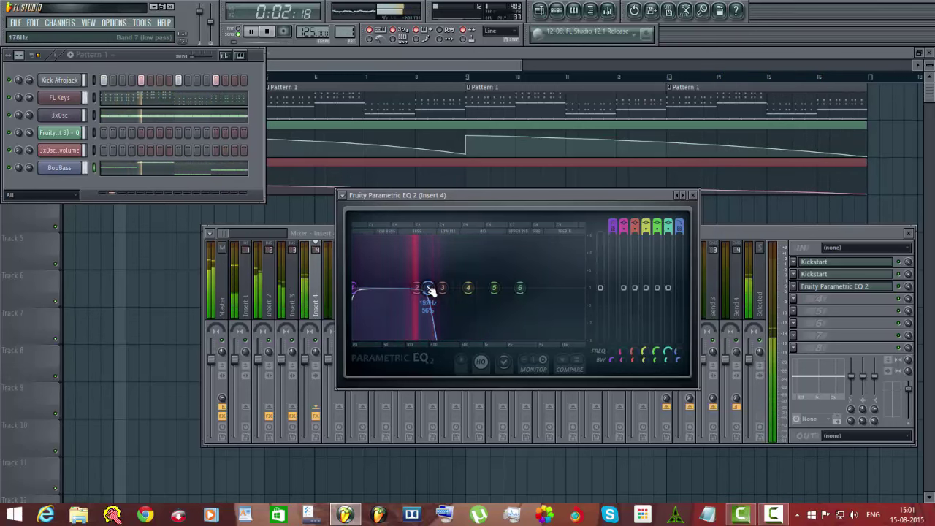
{"action": "mouse_move", "coordinate": [430, 291]}
{"action": "left_mouse_down"}
{"action": "mouse_move", "coordinate": [439, 290]}
{"action": "mouse_move", "coordinate": [423, 288]}
{"action": "left_mouse_up"}
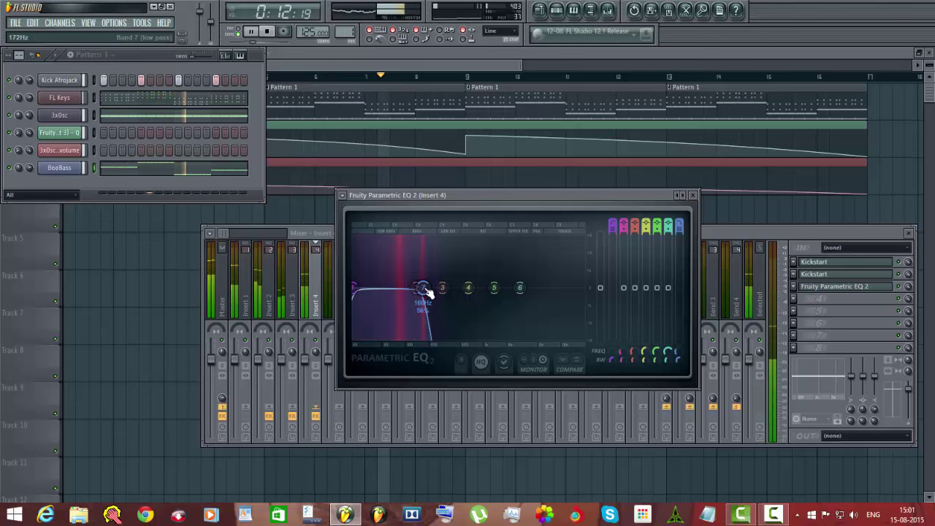
{"action": "scroll", "coordinate": [426, 290], "scroll_direction": "down", "scroll_amount": 2}
{"action": "left_click_drag", "start_coordinate": [428, 292], "coordinate": [433, 288]}
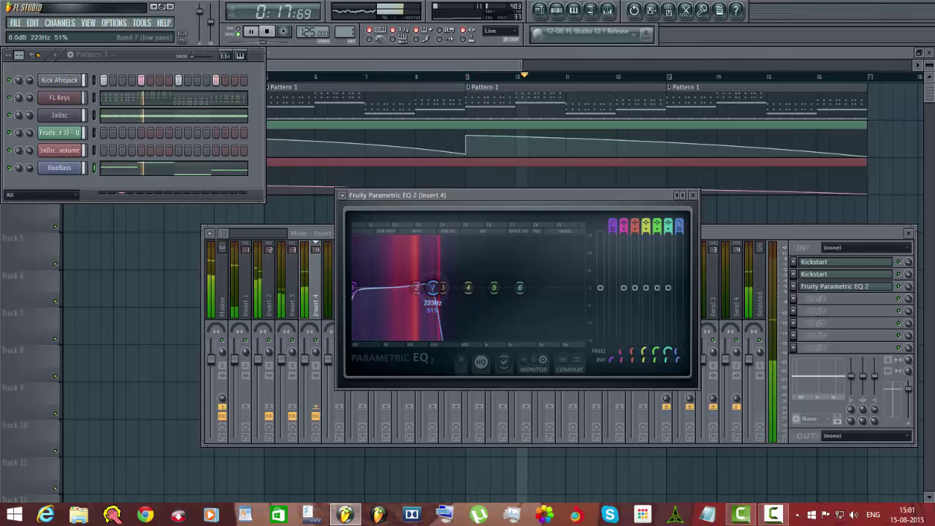
{"action": "left_click", "coordinate": [876, 288]}
{"action": "left_click", "coordinate": [910, 234]}
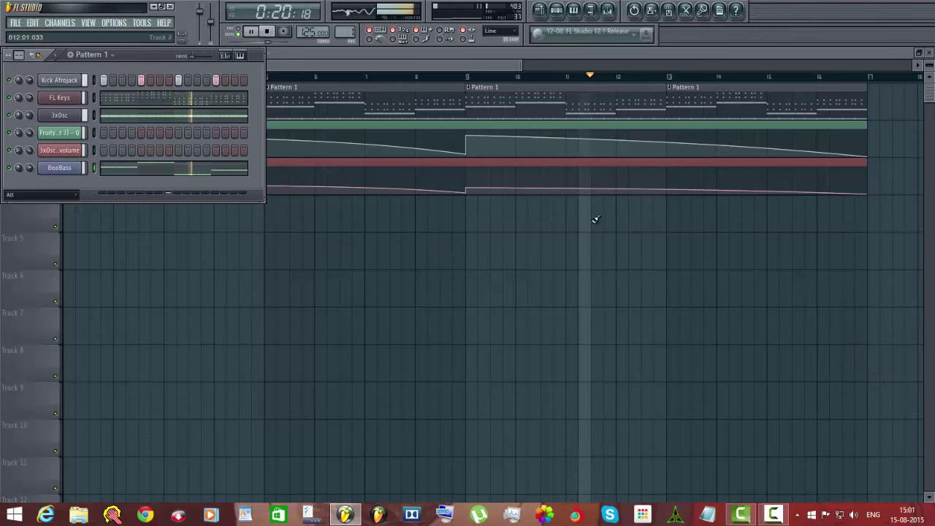
- Hide the step sequencer and open the Hats folder under Packs > Drums in the sample browser
{"action": "key", "text": "F6"}
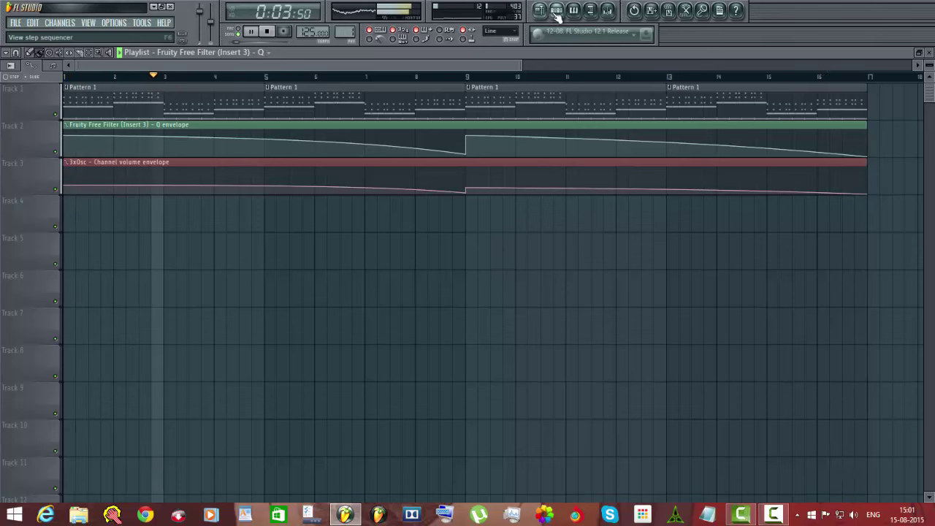
{"action": "left_click", "coordinate": [590, 10]}
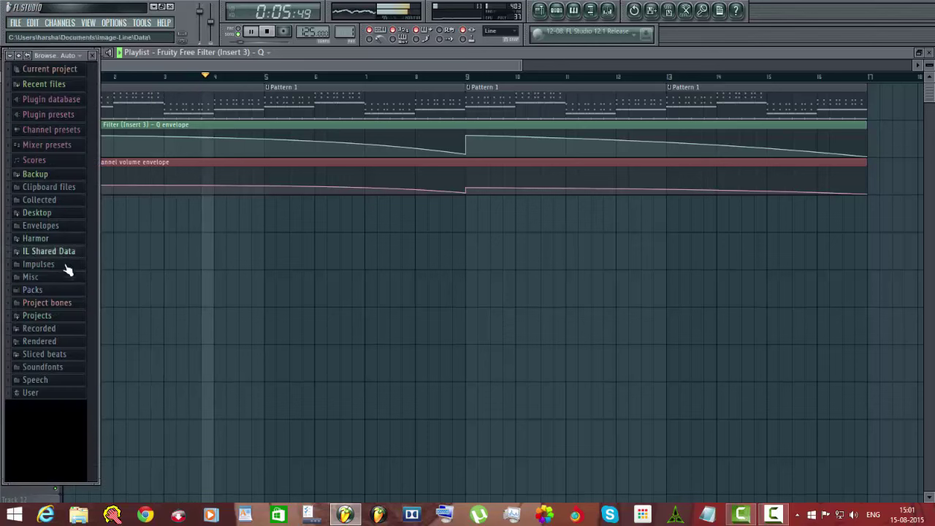
{"action": "left_click", "coordinate": [37, 290]}
{"action": "left_click", "coordinate": [42, 133]}
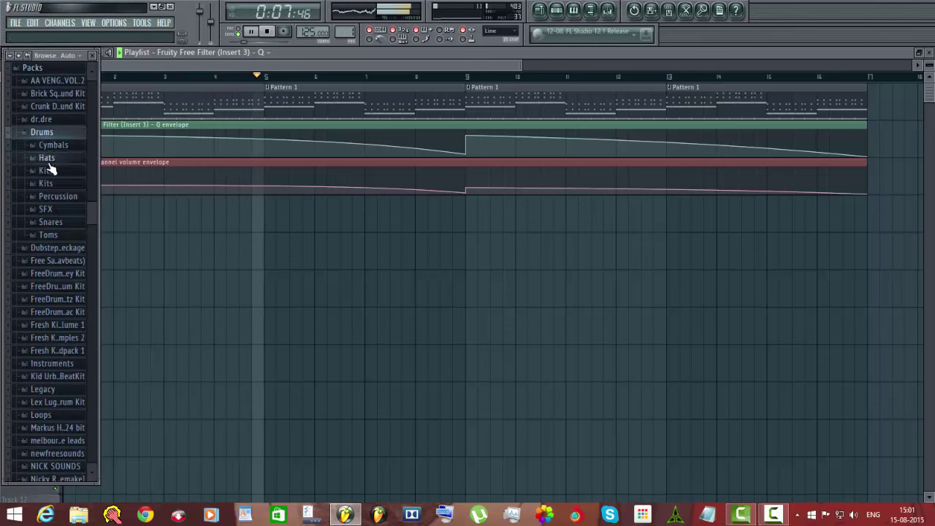
{"action": "left_click", "coordinate": [46, 157]}
- Audition several hat samples in the Hats folder
{"action": "left_click", "coordinate": [59, 266]}
{"action": "left_click", "coordinate": [53, 301]}
{"action": "left_click", "coordinate": [53, 314]}
{"action": "left_click", "coordinate": [58, 326]}
{"action": "left_click", "coordinate": [58, 338]}
- Show the step sequencer, audition more hats and add Ekit 3 Hat from the Hats folder as a new channel
{"action": "left_click", "coordinate": [557, 13]}
{"action": "left_click", "coordinate": [52, 475]}
{"action": "scroll", "coordinate": [62, 409], "scroll_direction": "down", "scroll_amount": 7}
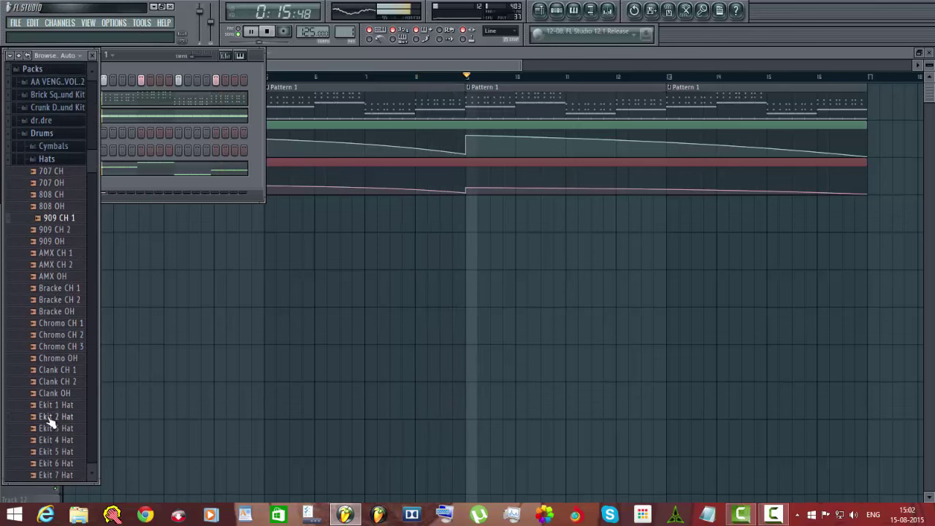
{"action": "left_click", "coordinate": [53, 428]}
{"action": "left_click_drag", "start_coordinate": [51, 431], "coordinate": [65, 182]}
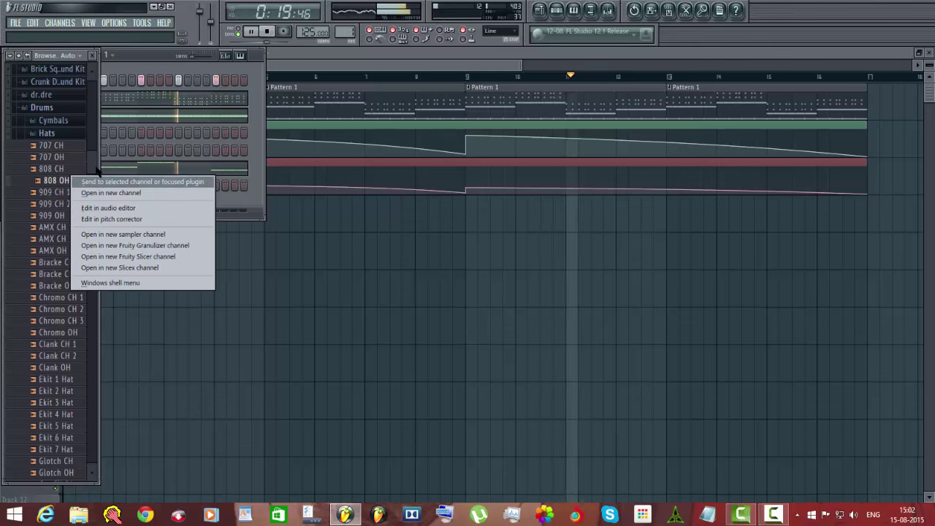
- Move the step sequencer clear of the browser and program the Ekit 3 Hat channel on steps 3, 7, 11 and 15
{"action": "left_click", "coordinate": [226, 190]}
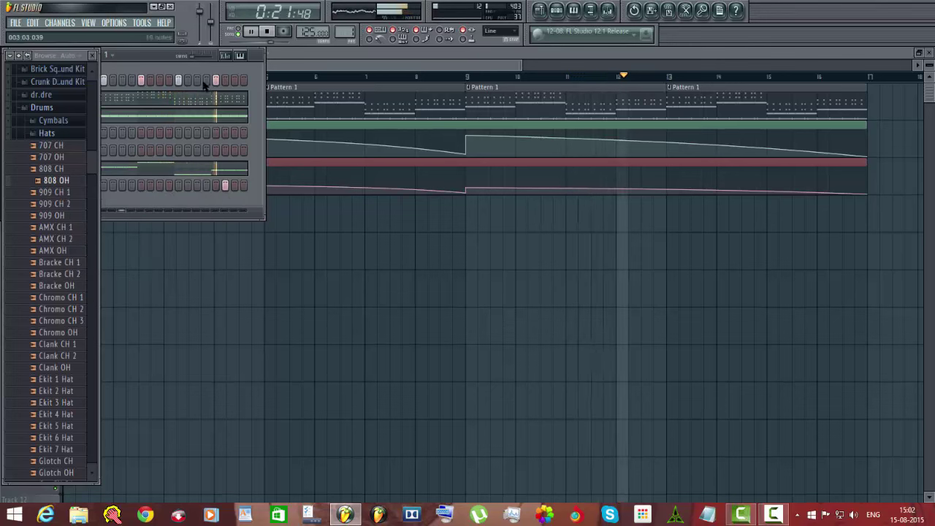
{"action": "left_click_drag", "start_coordinate": [134, 58], "coordinate": [237, 58]}
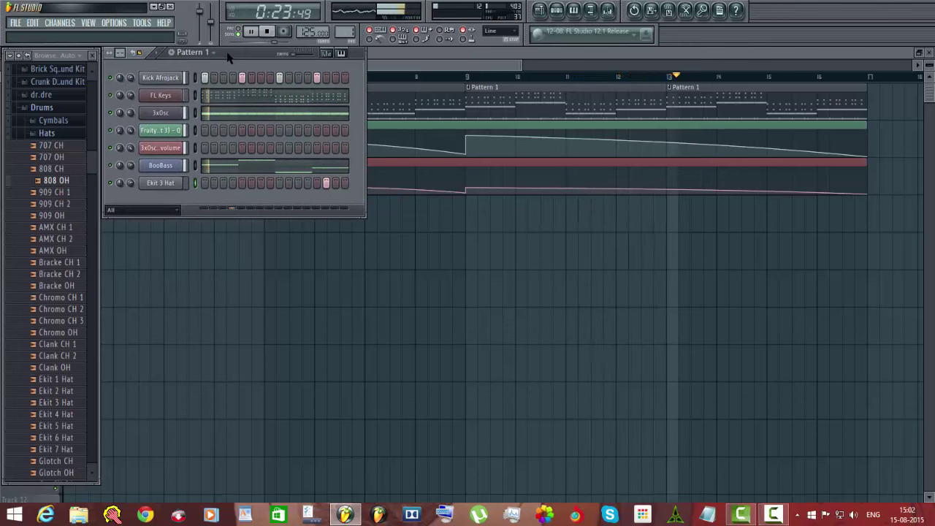
{"action": "right_click", "coordinate": [326, 186]}
{"action": "left_click", "coordinate": [336, 187]}
{"action": "left_click", "coordinate": [299, 187]}
{"action": "left_click", "coordinate": [261, 184]}
{"action": "left_click", "coordinate": [158, 184]}
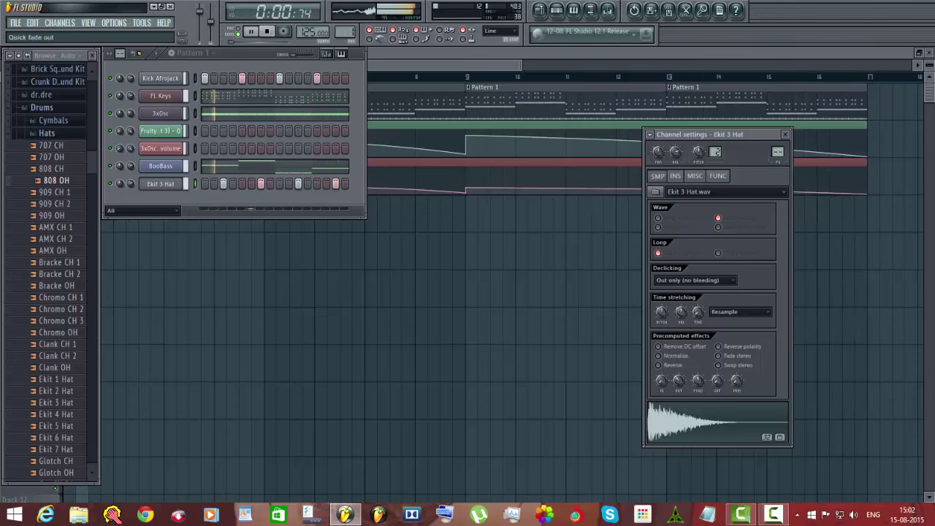
{"action": "left_click", "coordinate": [160, 183]}
- Audition samples in the Snares folder under Drums and place Filtered Snare 1 in the playlist as an audio clip
{"action": "left_click", "coordinate": [47, 133]}
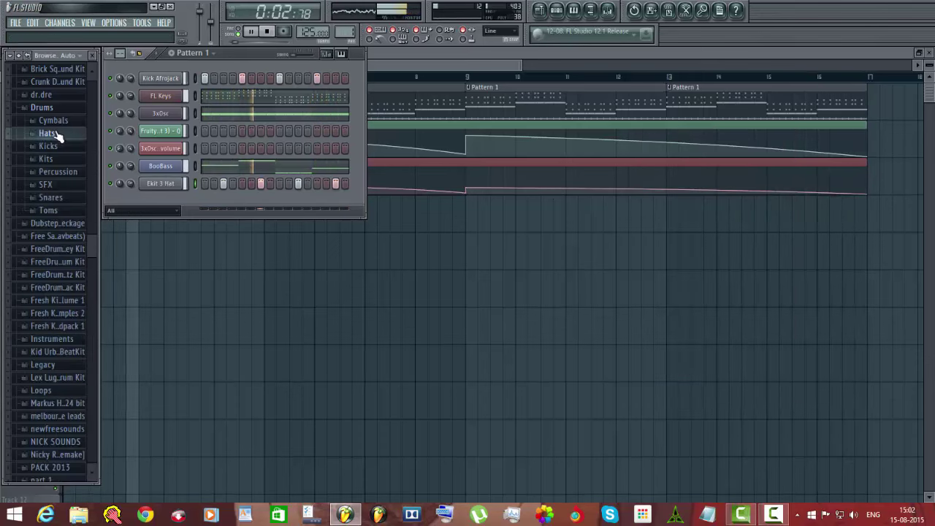
{"action": "left_click", "coordinate": [50, 200]}
{"action": "left_click", "coordinate": [57, 212]}
{"action": "left_click", "coordinate": [57, 221]}
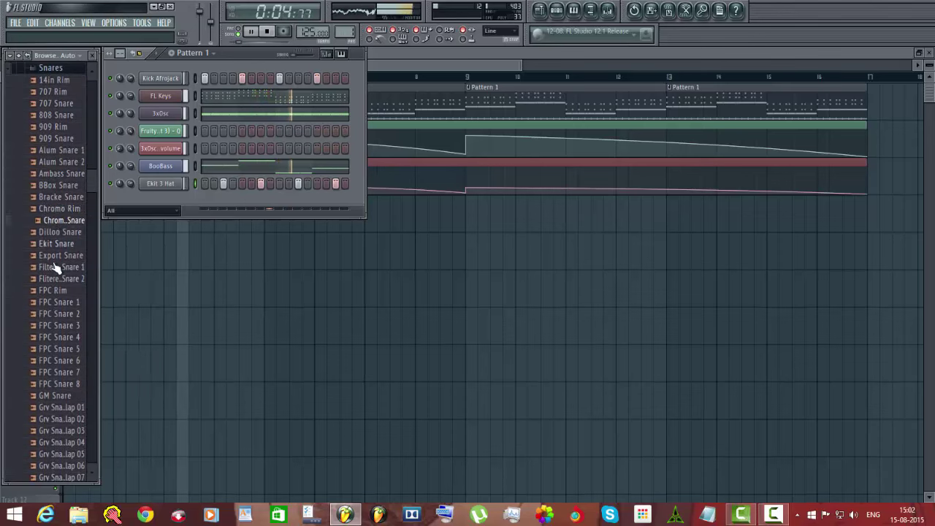
{"action": "left_click", "coordinate": [56, 267]}
{"action": "scroll", "coordinate": [53, 282], "scroll_direction": "up", "scroll_amount": 5}
{"action": "scroll", "coordinate": [51, 299], "scroll_direction": "up", "scroll_amount": 2}
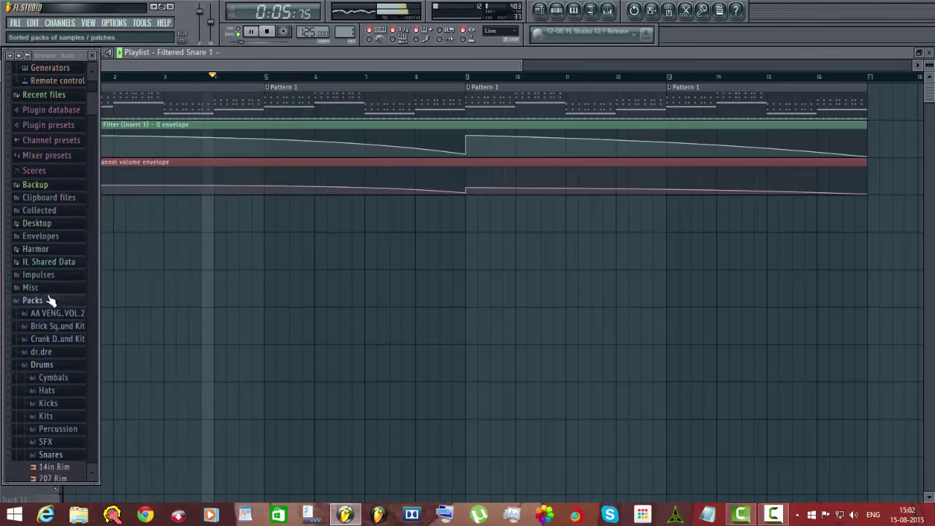
- Program the Filtered Snare 1 channel on steps 5 and 13 of Pattern 1
{"action": "left_click", "coordinate": [557, 12]}
{"action": "left_click", "coordinate": [161, 78]}
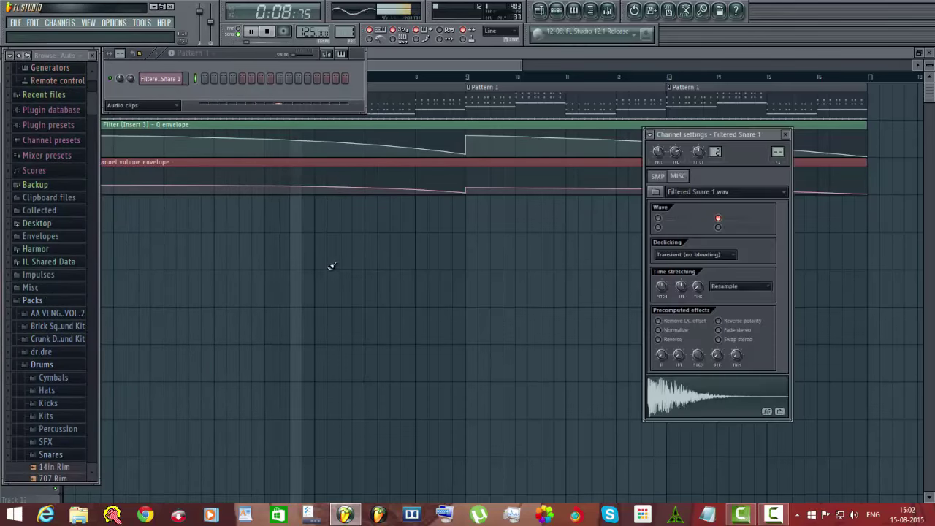
{"action": "key", "text": "space"}
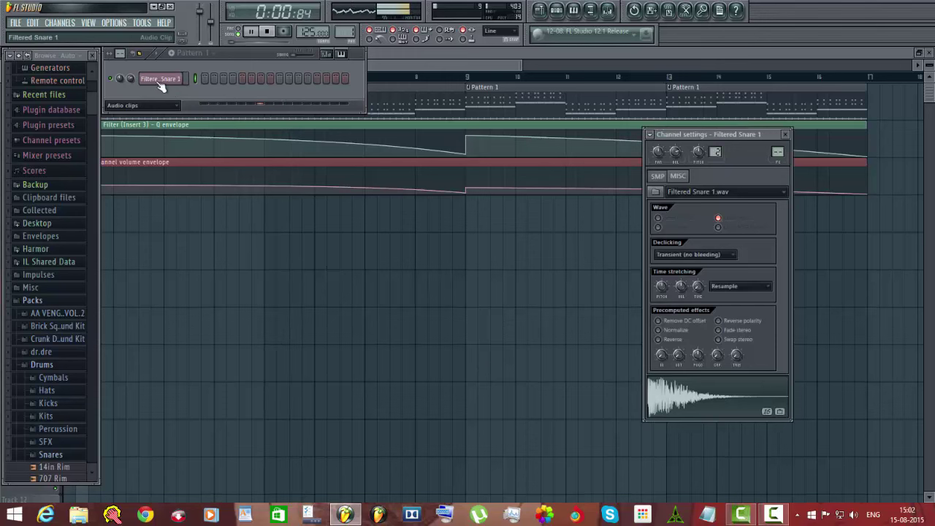
{"action": "left_click", "coordinate": [160, 80]}
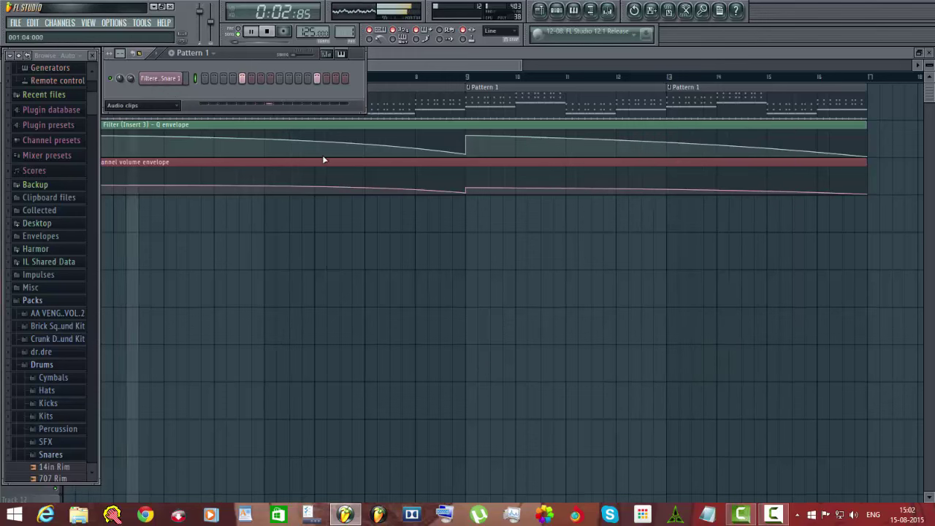
{"action": "left_click", "coordinate": [298, 234]}
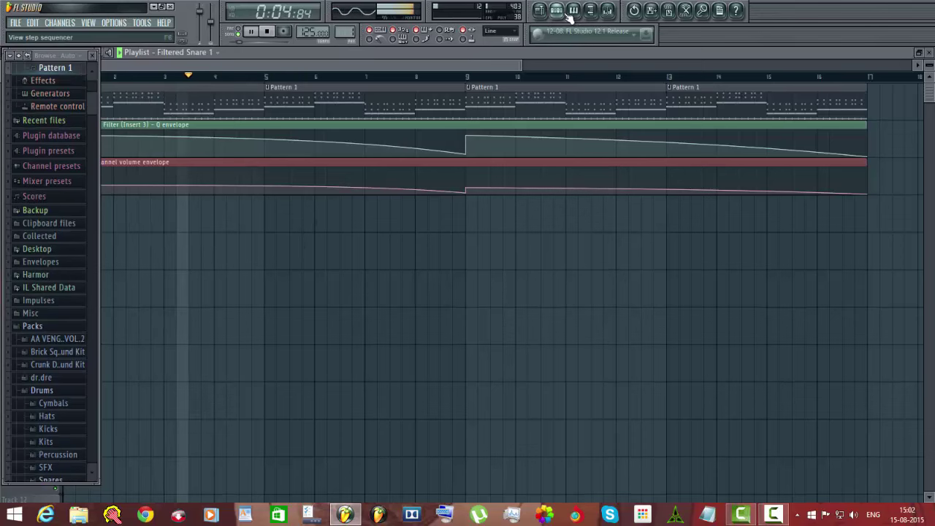
- Route the Filtered Snare 1 channel to mixer insert 5 and close its channel settings
{"action": "left_click", "coordinate": [572, 12]}
{"action": "left_click", "coordinate": [176, 78]}
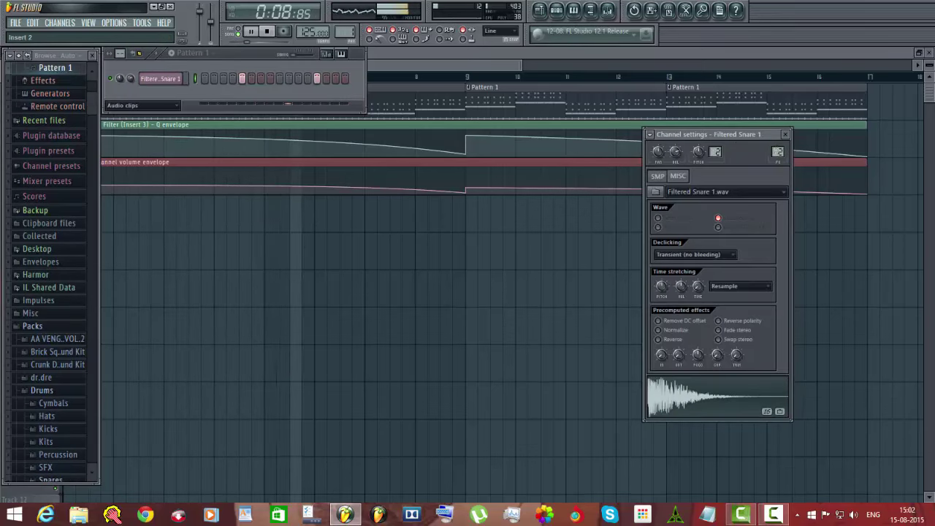
{"action": "left_click_drag", "start_coordinate": [775, 152], "coordinate": [775, 146]}
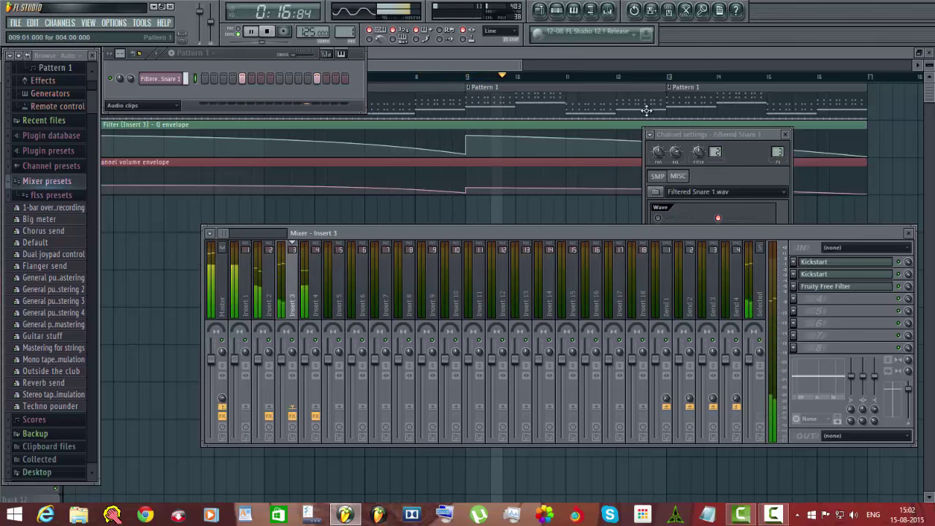
{"action": "scroll", "coordinate": [782, 154], "scroll_direction": "up", "scroll_amount": 2}
{"action": "left_click", "coordinate": [789, 153]}
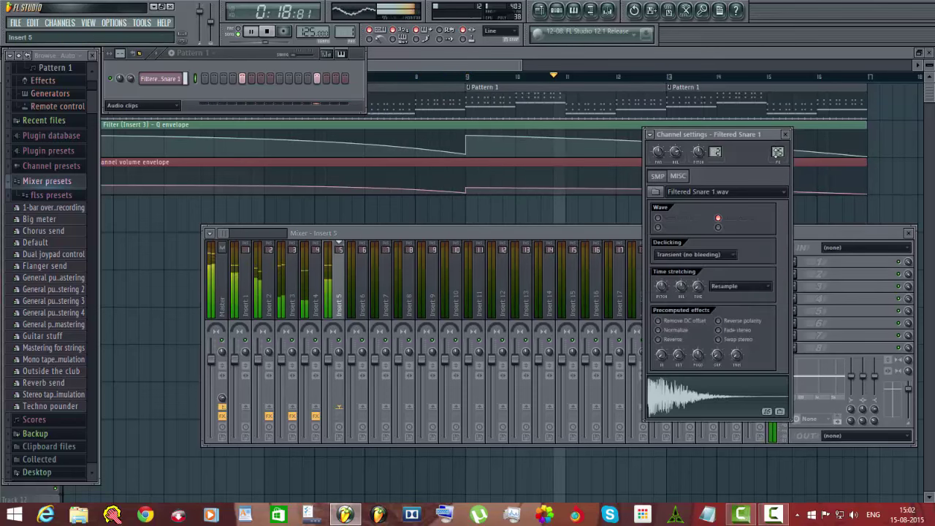
{"action": "left_click", "coordinate": [785, 135]}
- Load Kickstart-64bit into slot 1 of insert 5 and set its Mix to 50%
{"action": "left_click", "coordinate": [798, 265]}
{"action": "mouse_move", "coordinate": [808, 275]}
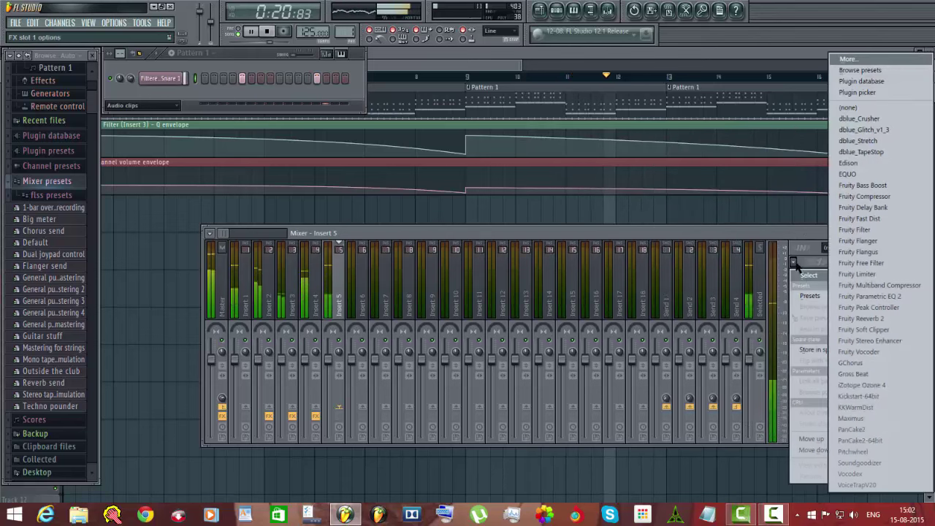
{"action": "left_click", "coordinate": [869, 398]}
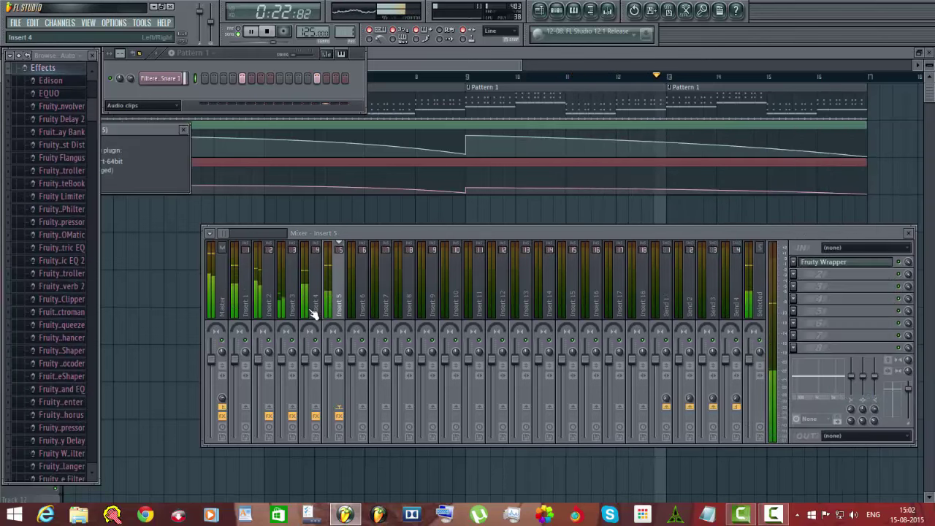
{"action": "left_click", "coordinate": [237, 303]}
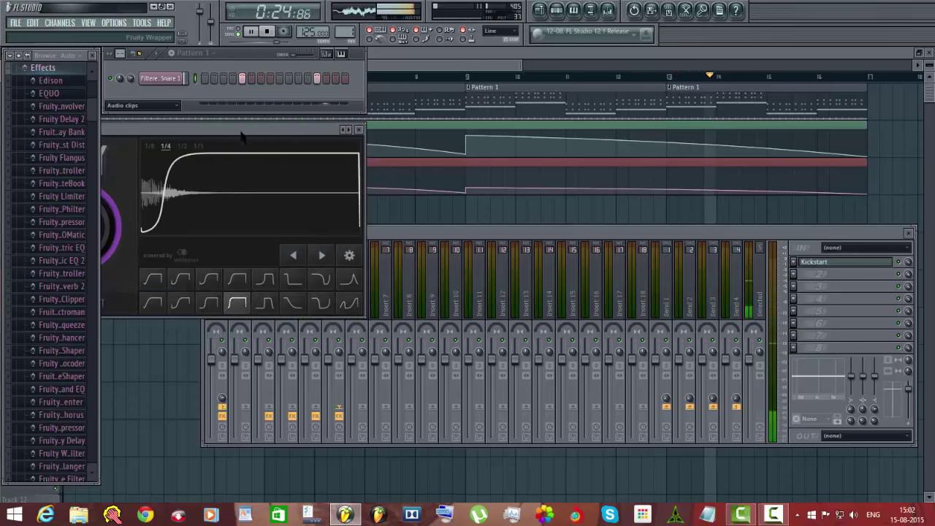
{"action": "left_click_drag", "start_coordinate": [240, 133], "coordinate": [479, 195]}
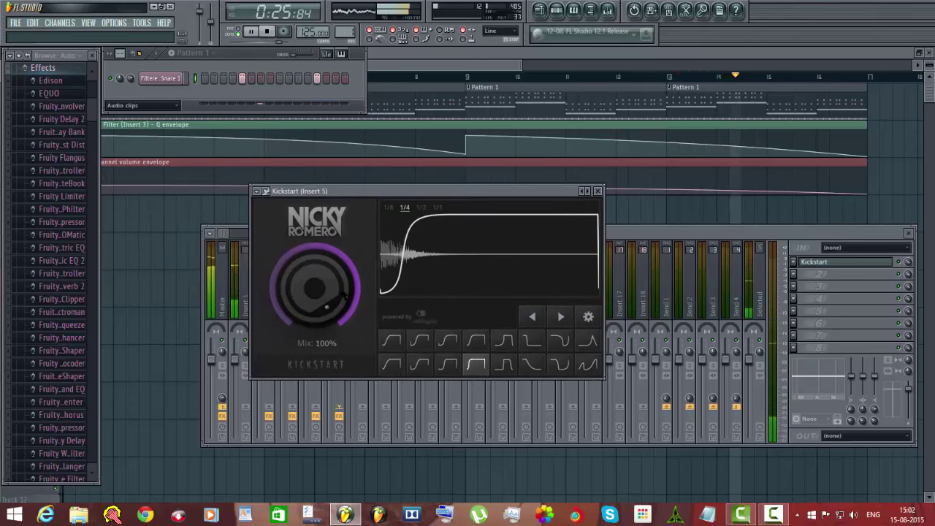
{"action": "left_click", "coordinate": [562, 320]}
{"action": "left_click_drag", "start_coordinate": [315, 289], "coordinate": [314, 323]}
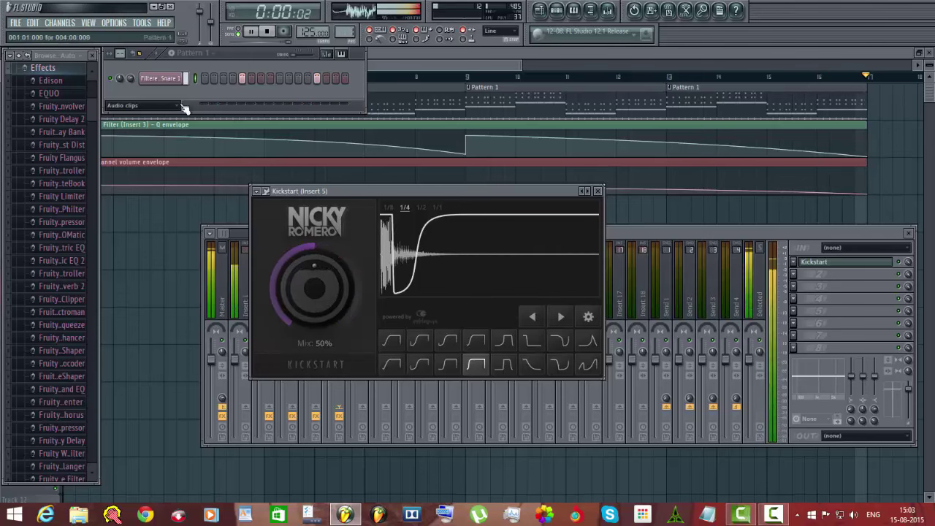
- Open Filtered Snare 1 in the piano roll, hide the browser and select all of its C5 notes
{"action": "right_click", "coordinate": [185, 76]}
{"action": "left_click", "coordinate": [192, 78]}
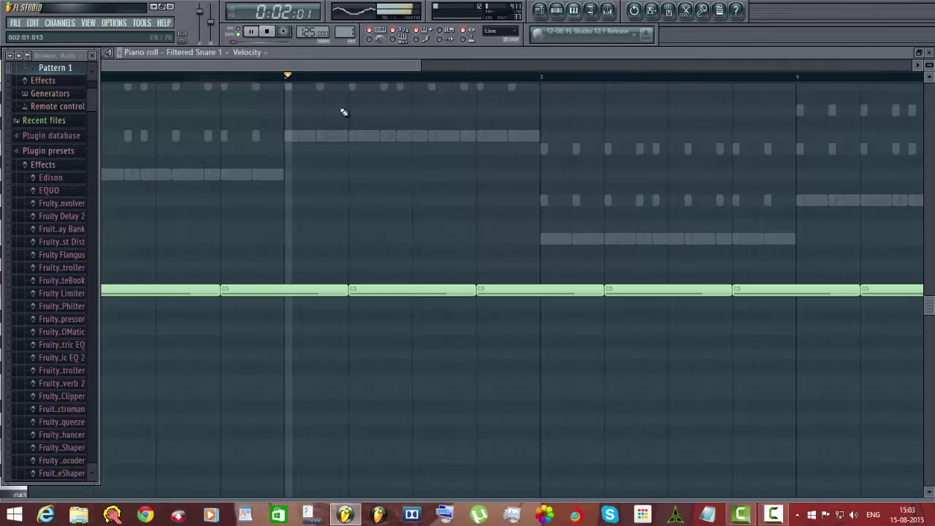
{"action": "scroll", "coordinate": [358, 84], "scroll_direction": "down", "scroll_amount": 3}
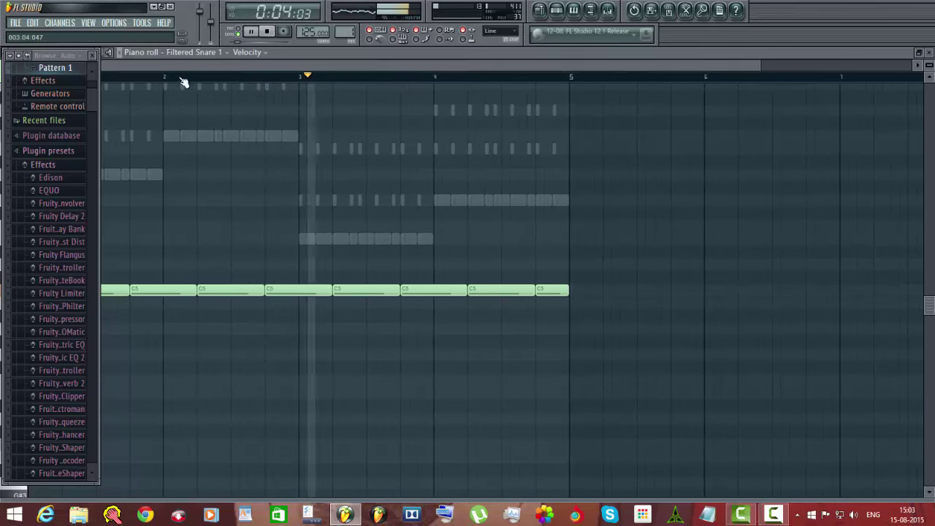
{"action": "left_click", "coordinate": [92, 56]}
{"action": "left_click_drag", "start_coordinate": [578, 329], "coordinate": [52, 236]}
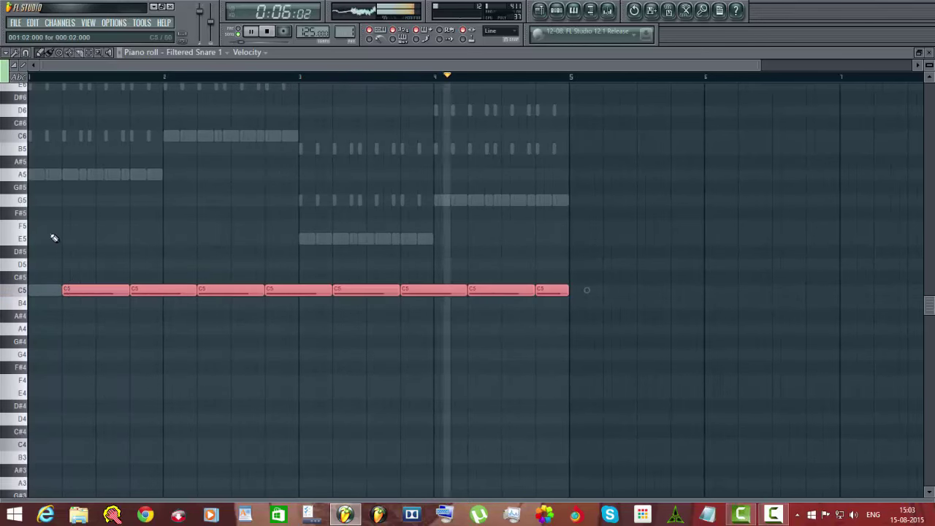
- Change the piano roll snap setting, nudge the selected C5 notes slightly ahead of the beat and close the piano roll
{"action": "scroll", "coordinate": [47, 84], "scroll_direction": "up", "scroll_amount": 4}
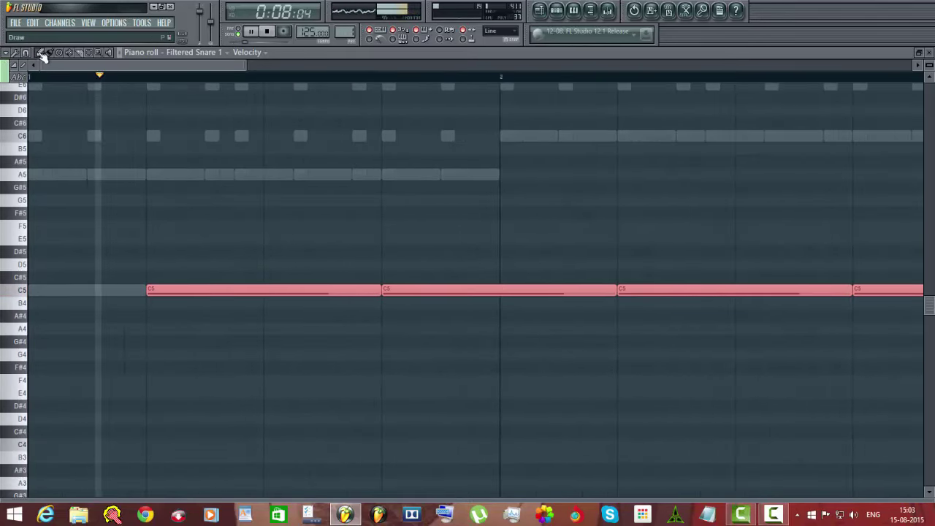
{"action": "left_click", "coordinate": [25, 52]}
{"action": "left_click", "coordinate": [37, 80]}
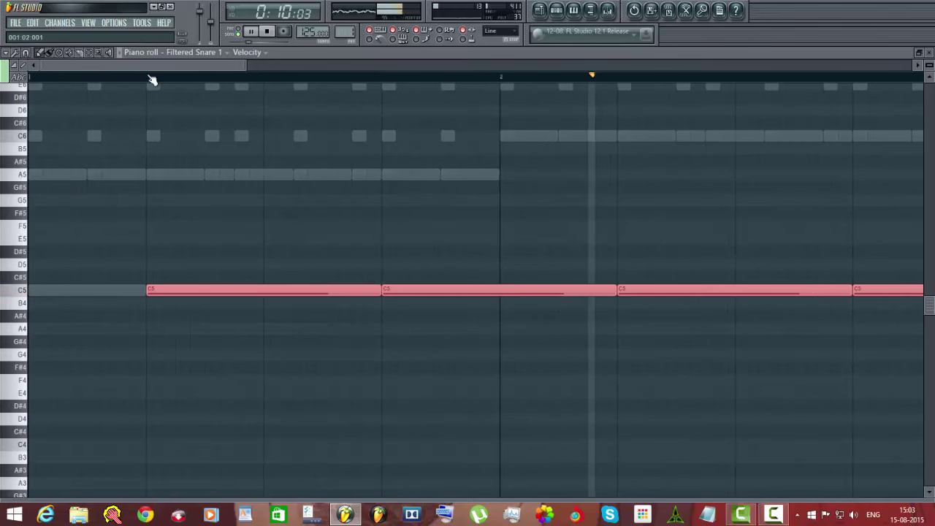
{"action": "scroll", "coordinate": [152, 80], "scroll_direction": "up", "scroll_amount": 3}
{"action": "scroll", "coordinate": [149, 81], "scroll_direction": "up", "scroll_amount": 2}
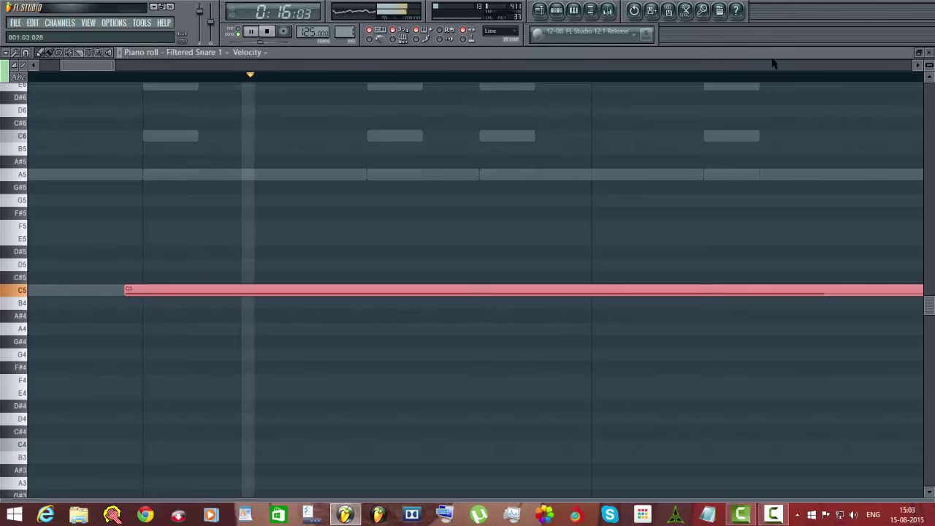
{"action": "left_click", "coordinate": [930, 53]}
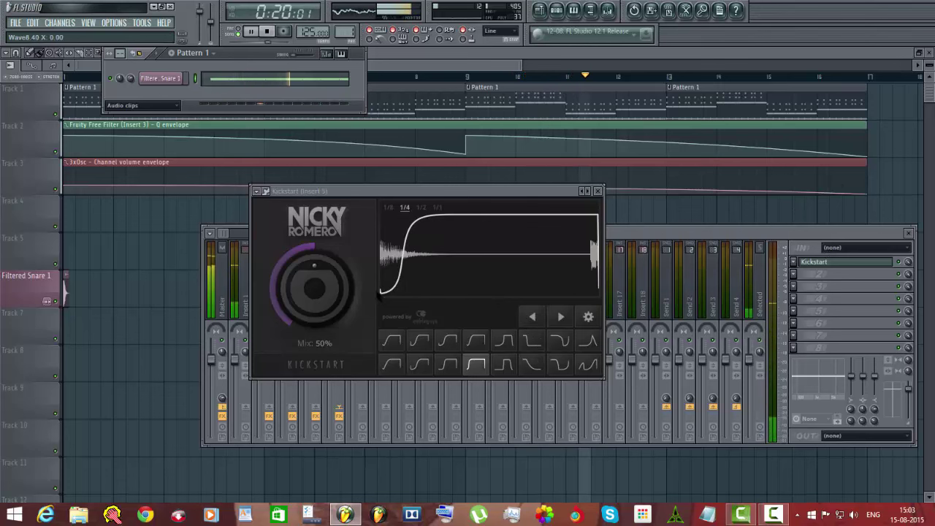
- Set the Mix of Kickstart on insert 5 to 70% and show all channels in the step sequencer
{"action": "left_click_drag", "start_coordinate": [316, 266], "coordinate": [334, 277]}
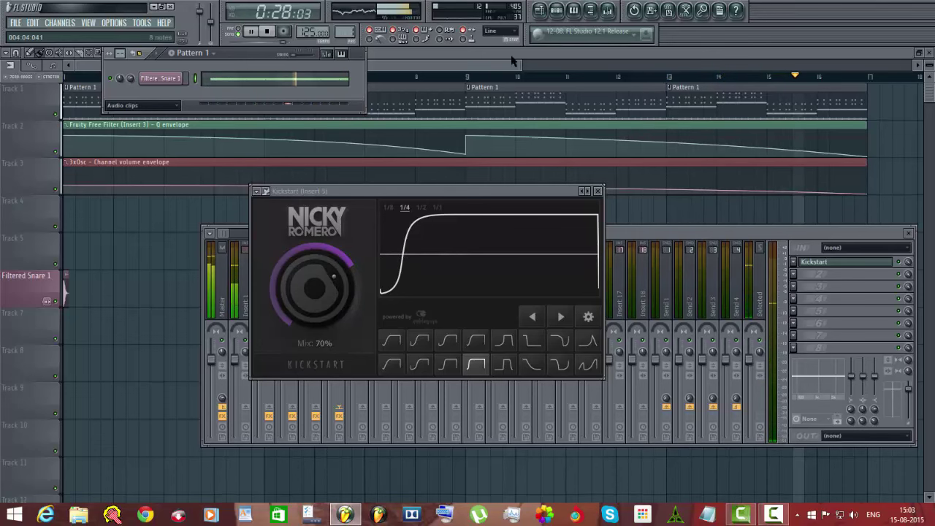
{"action": "left_click", "coordinate": [567, 13]}
{"action": "left_click", "coordinate": [574, 12]}
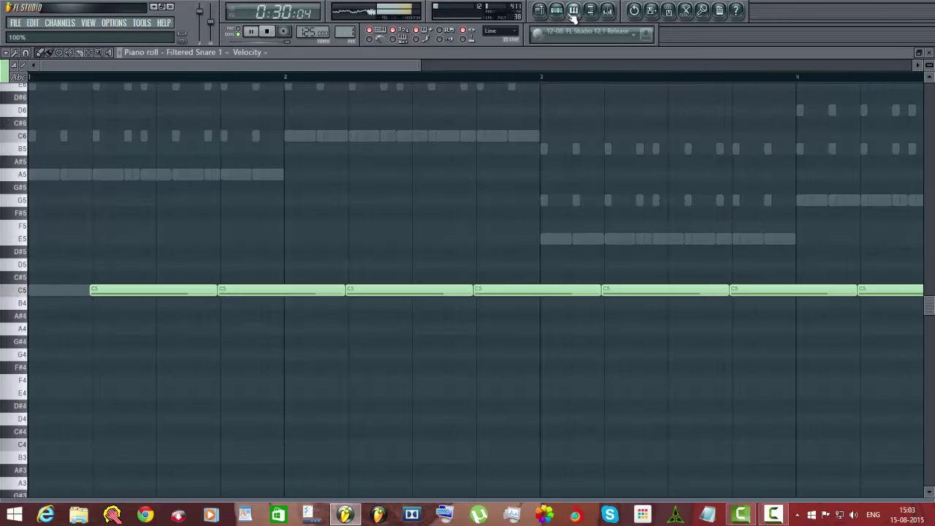
{"action": "left_click", "coordinate": [574, 13]}
{"action": "left_click", "coordinate": [561, 14]}
{"action": "left_click", "coordinate": [159, 107]}
{"action": "left_click", "coordinate": [112, 117]}
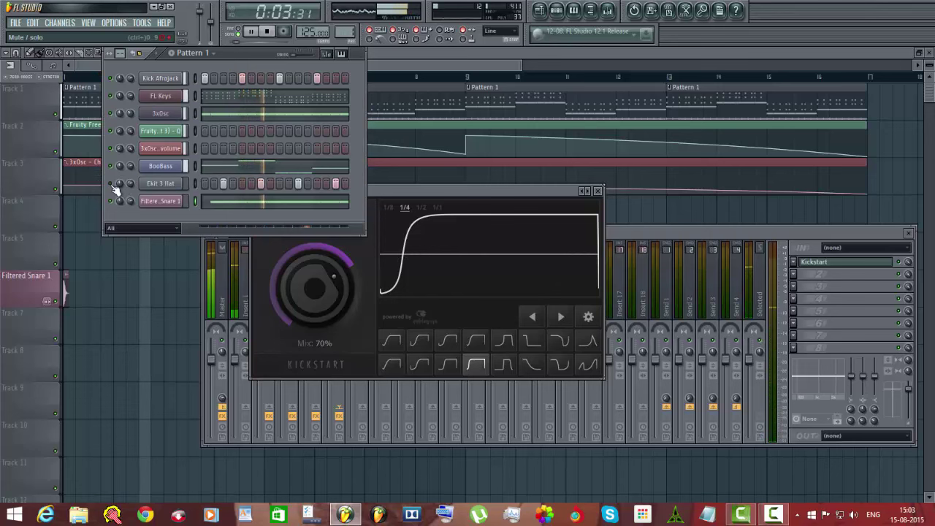
- Load Fruity Stereo Enhancer into slot 2 of insert 5 and set its phase offset to about 5.8 ms right
{"action": "left_click", "coordinate": [840, 336]}
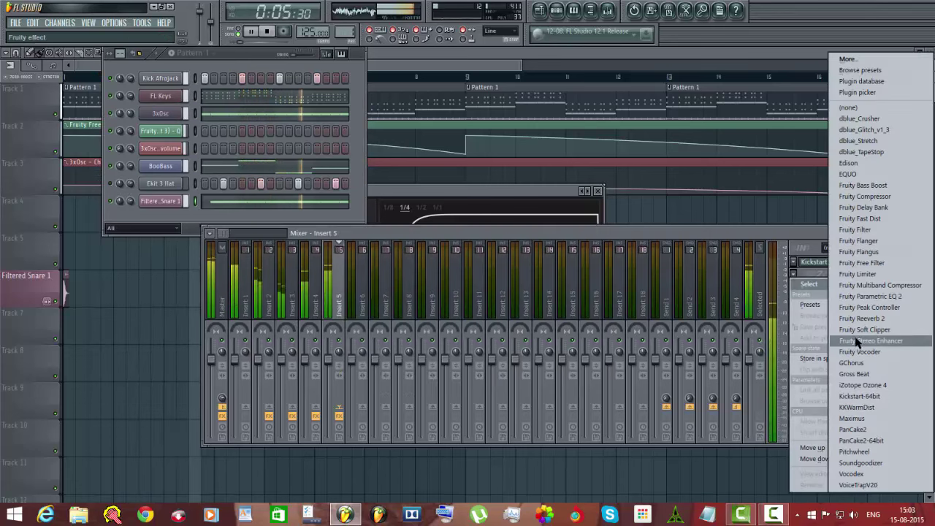
{"action": "left_click", "coordinate": [839, 329]}
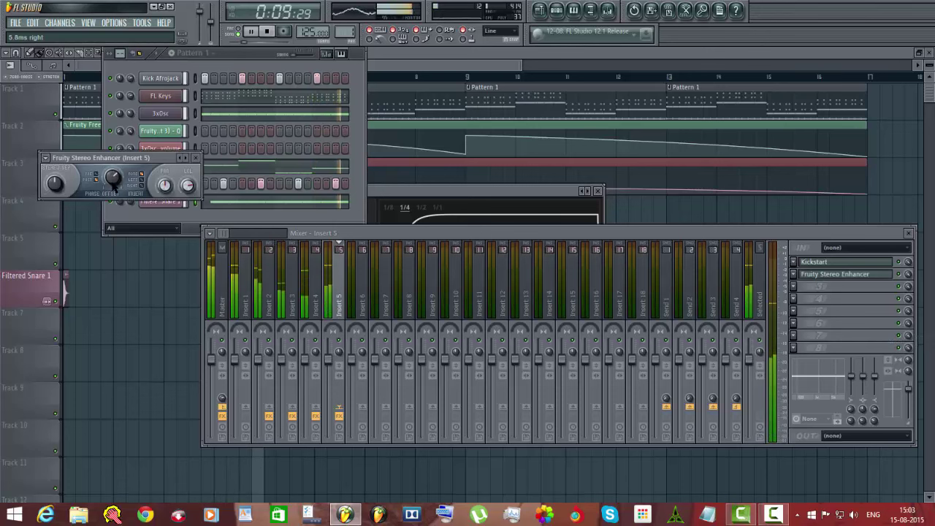
{"action": "left_click_drag", "start_coordinate": [112, 178], "coordinate": [113, 182]}
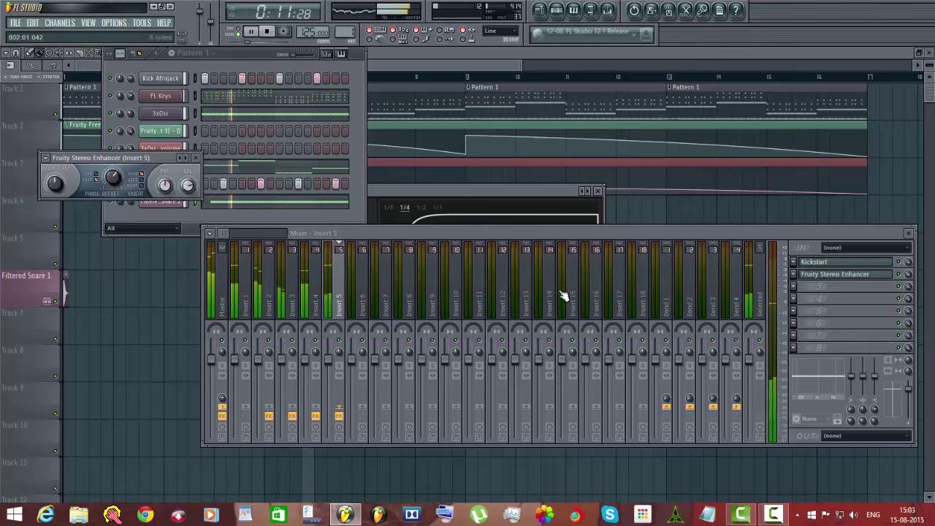
{"action": "left_click", "coordinate": [865, 278]}
- Open the Filtered Snare 1 channel settings, stop playback and load Fruity Reeverb 2 into slot 3 of insert 5
{"action": "left_click", "coordinate": [157, 202]}
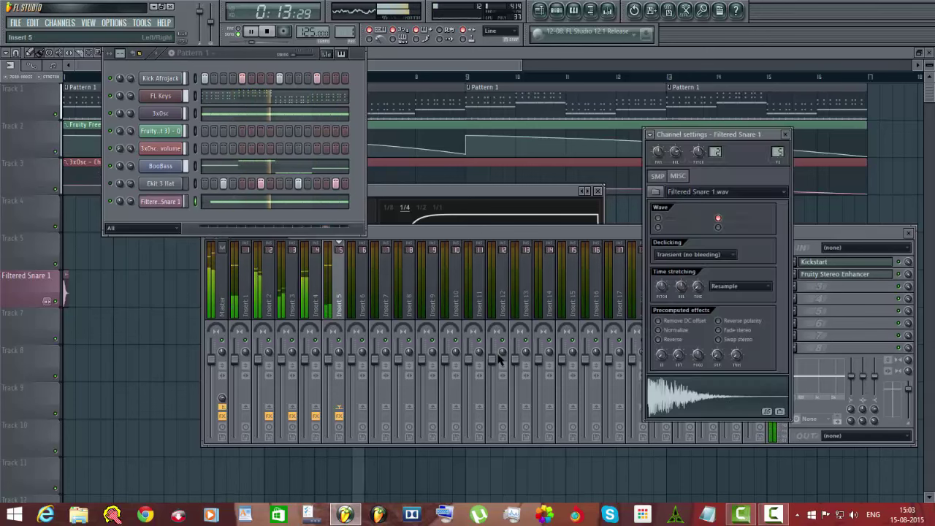
{"action": "key", "text": "space"}
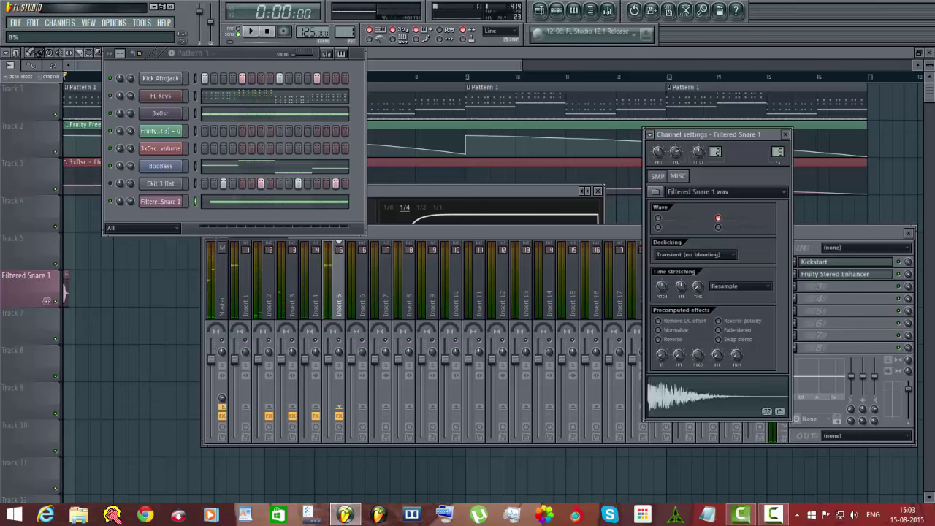
{"action": "left_click", "coordinate": [874, 275]}
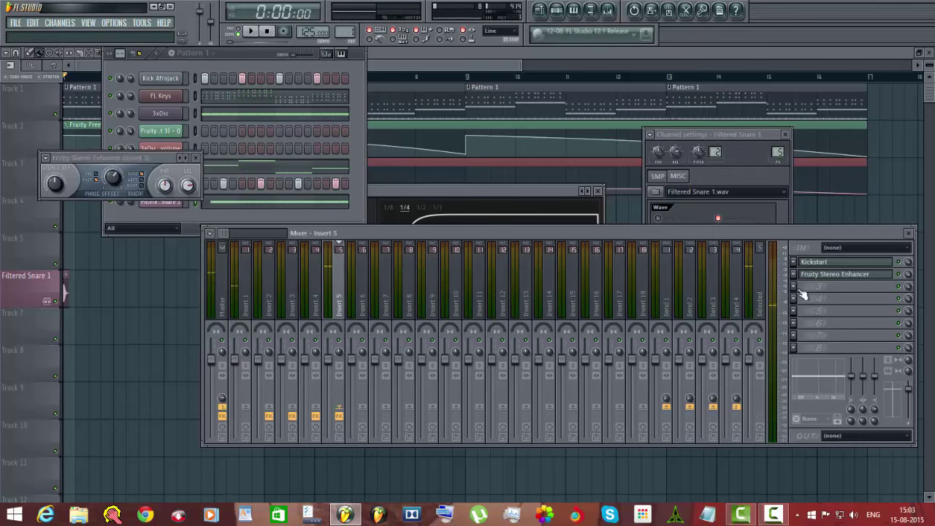
{"action": "left_click", "coordinate": [803, 292]}
{"action": "left_click", "coordinate": [841, 314]}
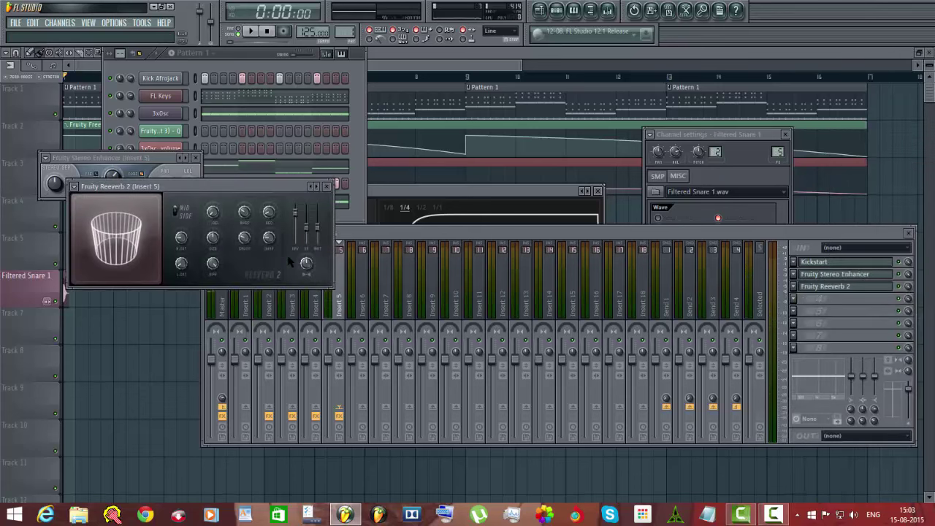
- Increase the room size in Fruity Reeverb 2 on insert 5 and audition the Filtered Snare 1 sample
{"action": "left_click", "coordinate": [745, 181]}
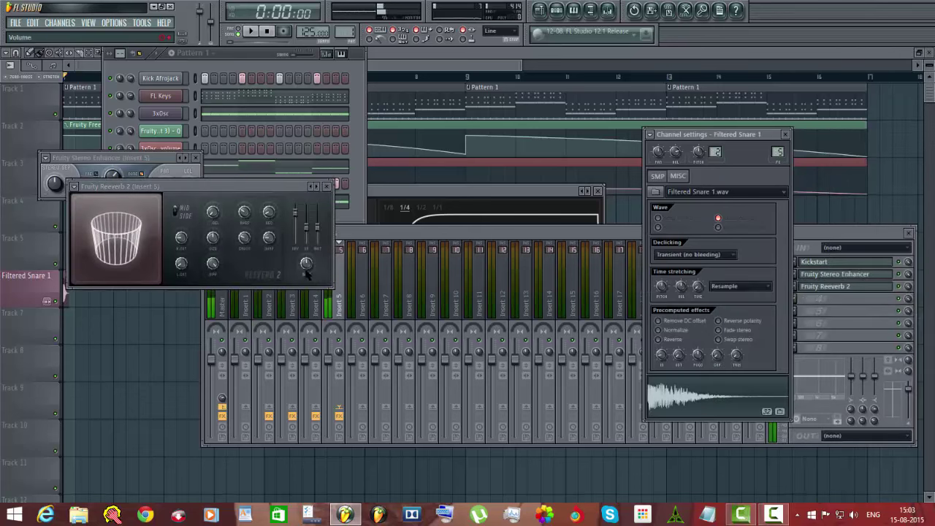
{"action": "left_click_drag", "start_coordinate": [213, 239], "coordinate": [213, 212]}
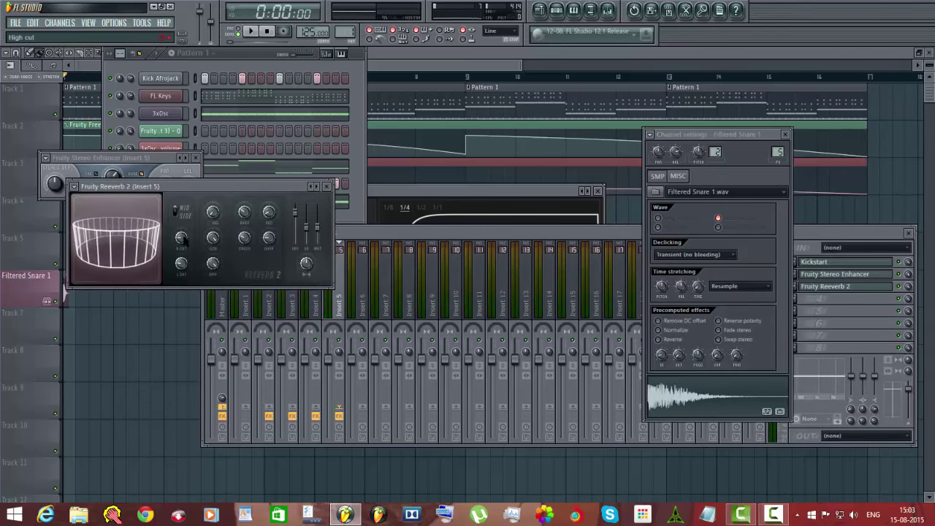
{"action": "left_click", "coordinate": [728, 394]}
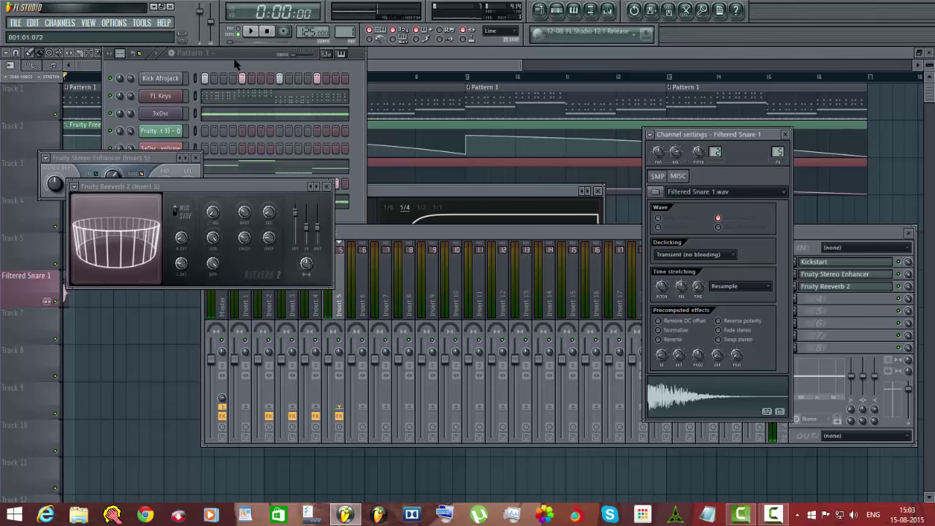
- Start playback and close the insert 5 effect windows, the Filtered Snare 1 channel settings and the mixer
{"action": "left_click", "coordinate": [251, 31]}
{"action": "left_click", "coordinate": [326, 187]}
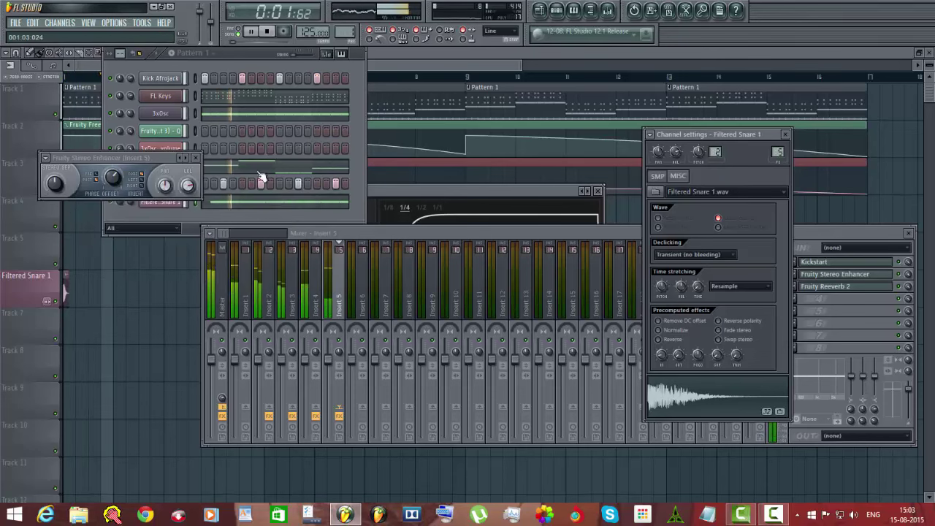
{"action": "left_click", "coordinate": [196, 157]}
{"action": "left_click", "coordinate": [786, 134]}
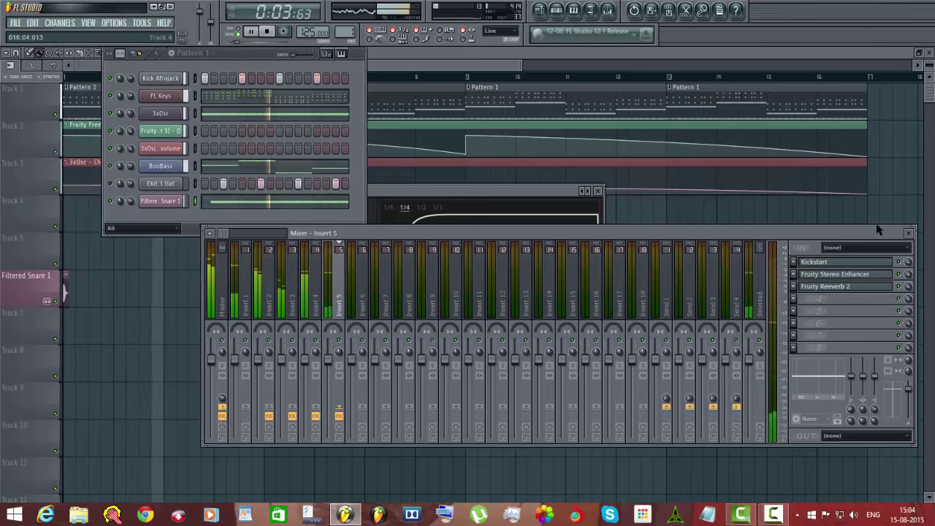
{"action": "left_click", "coordinate": [908, 233]}
{"action": "left_click", "coordinate": [598, 191]}
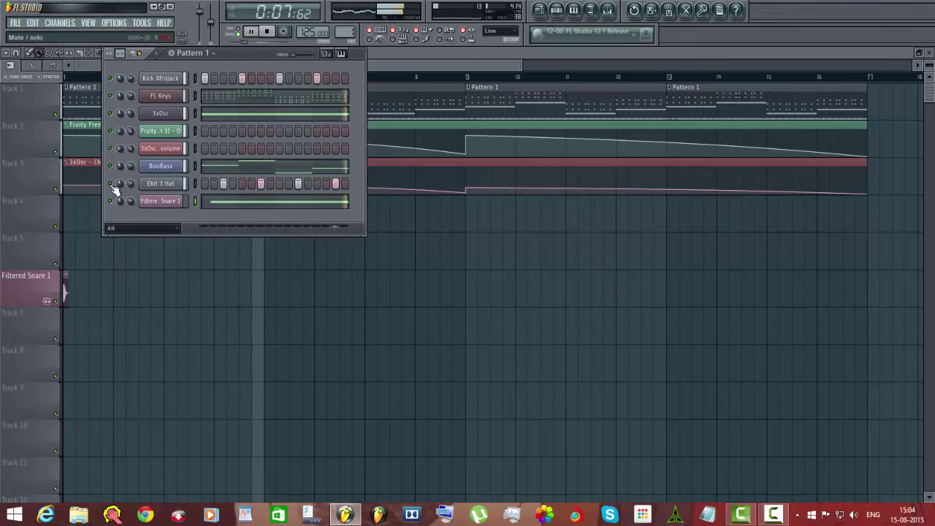
- Open the Ekit 3 Hat channel settings, show the mixer and shorten the hat sample's tail with its precomputed fade-out
{"action": "left_click", "coordinate": [161, 183]}
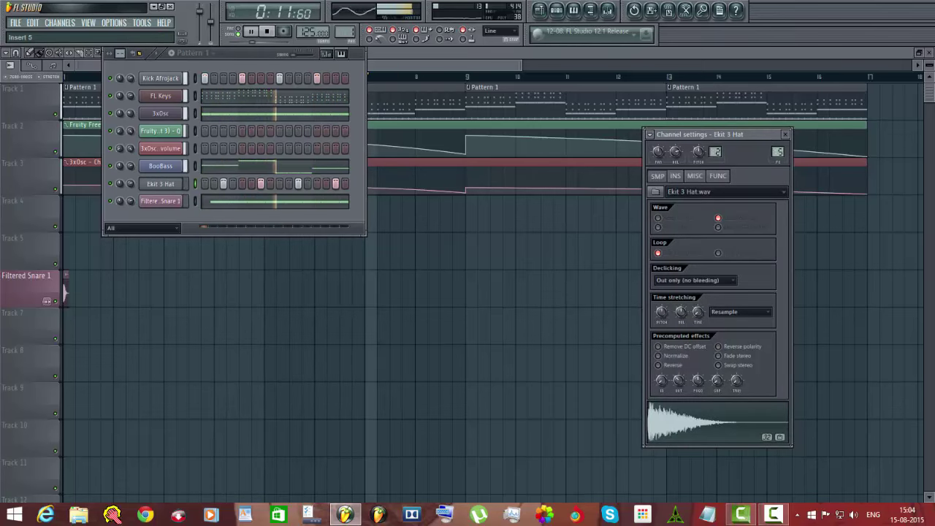
{"action": "key", "text": "F9"}
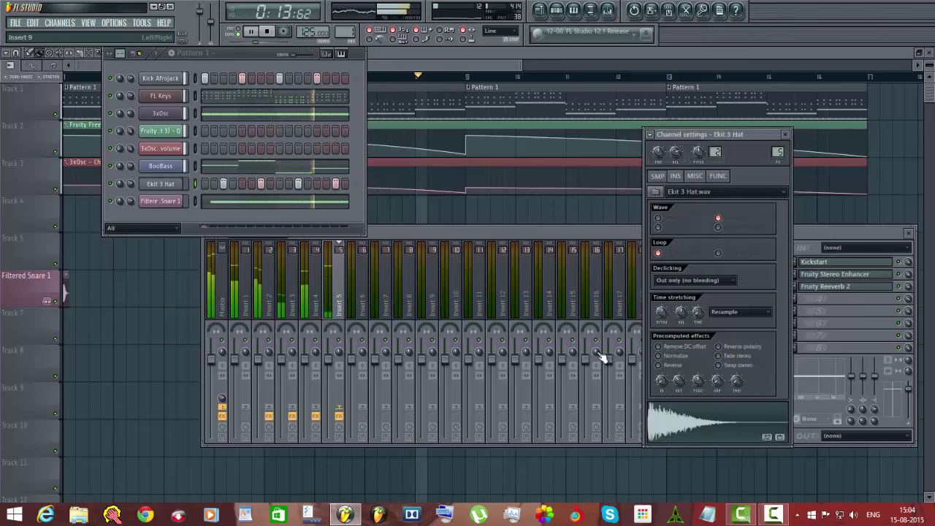
{"action": "left_click_drag", "start_coordinate": [679, 381], "coordinate": [679, 384]}
- Add Ekit 3 Hat hits on steps 4, 8, 12 and 16 of Pattern 1, leaving step 9 empty
{"action": "left_click", "coordinate": [233, 184]}
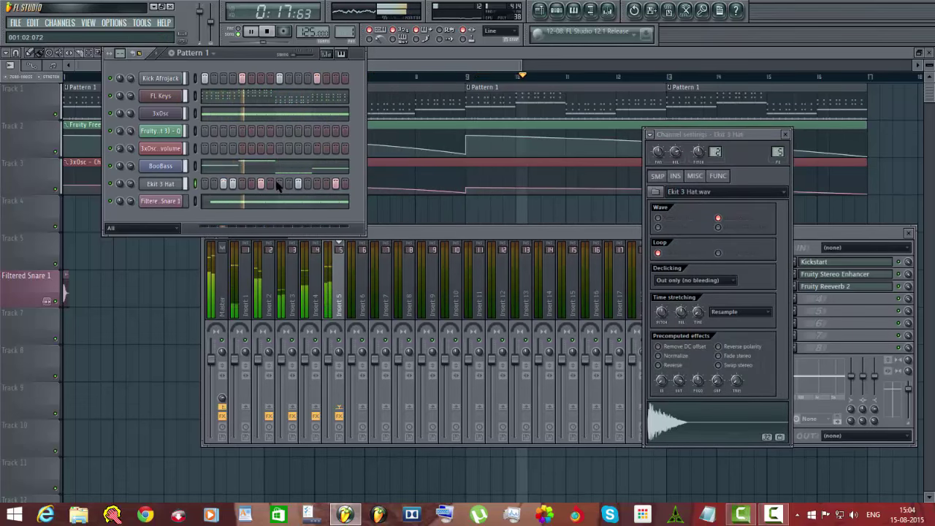
{"action": "left_click", "coordinate": [271, 184]}
{"action": "right_click", "coordinate": [280, 184]}
{"action": "left_click", "coordinate": [308, 184]}
{"action": "left_click", "coordinate": [344, 184]}
- Fine-tune the fade-out of the Ekit 3 Hat sample, close its channel settings and stop playback
{"action": "left_click_drag", "start_coordinate": [680, 382], "coordinate": [680, 378]}
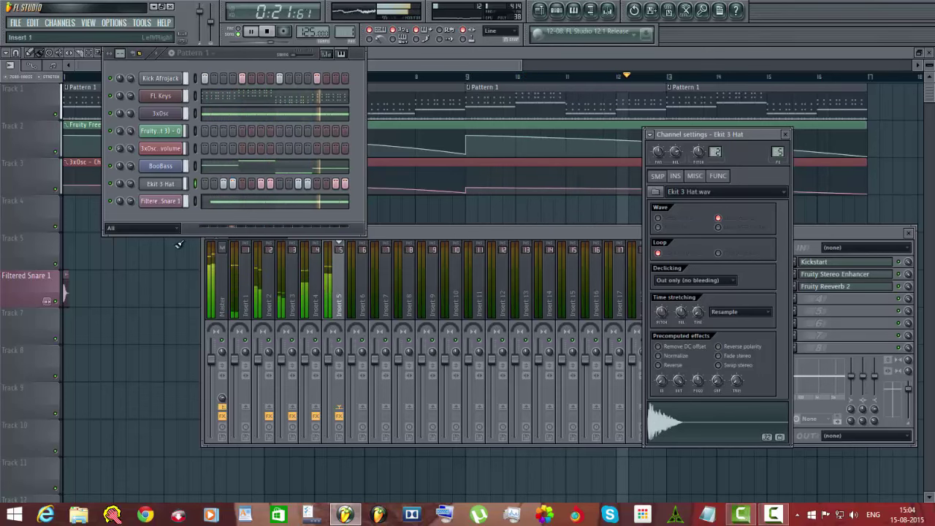
{"action": "left_click", "coordinate": [168, 184]}
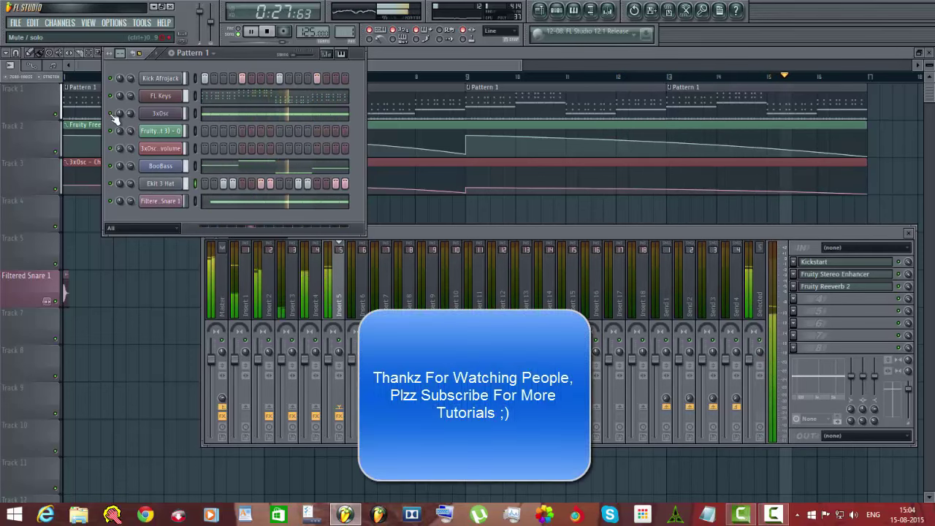
{"action": "left_click", "coordinate": [266, 32]}
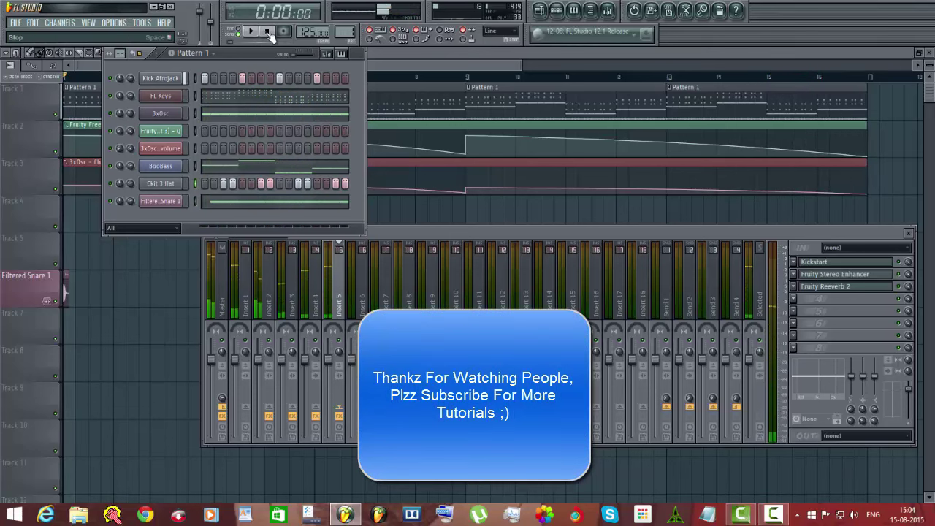